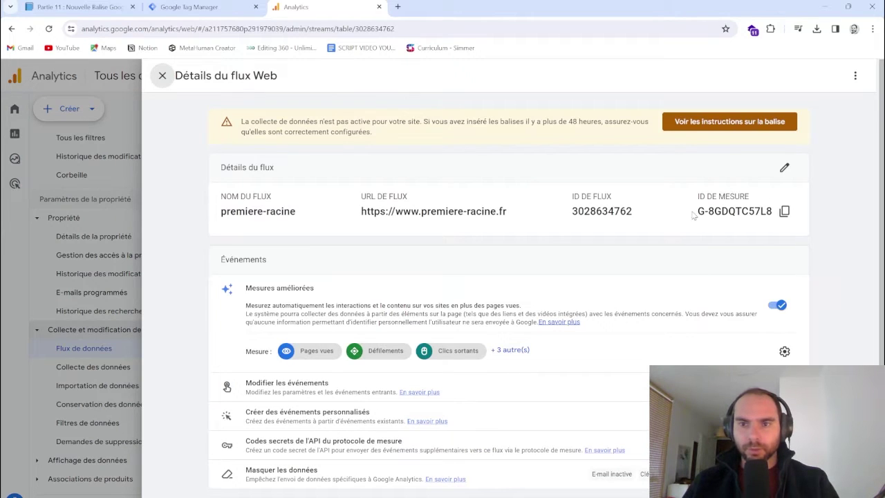
# - Copy the measurement ID of the premiere-racine web stream in Analytics
pyautogui.moveTo(694, 216); pyautogui.dragTo(774, 211)
pyautogui.click(784, 211)
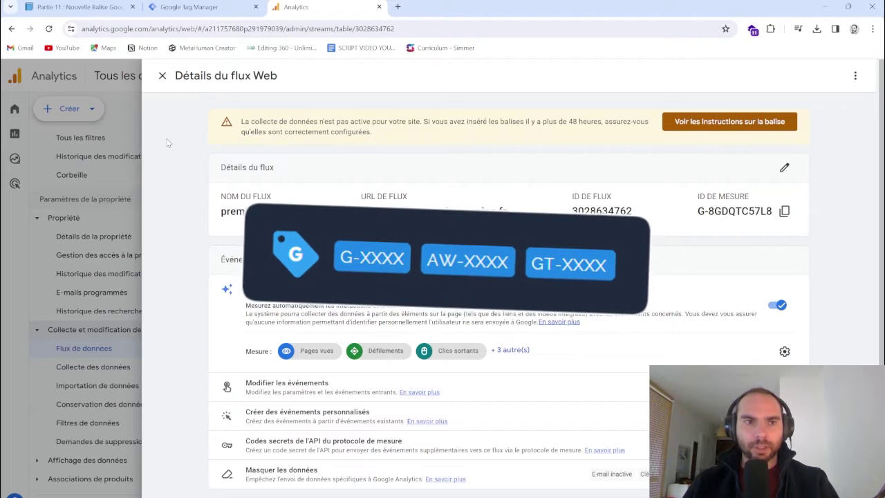
# - Switch to Tag Manager and start a new tag of the type Balise Google
pyautogui.click(20, 6)
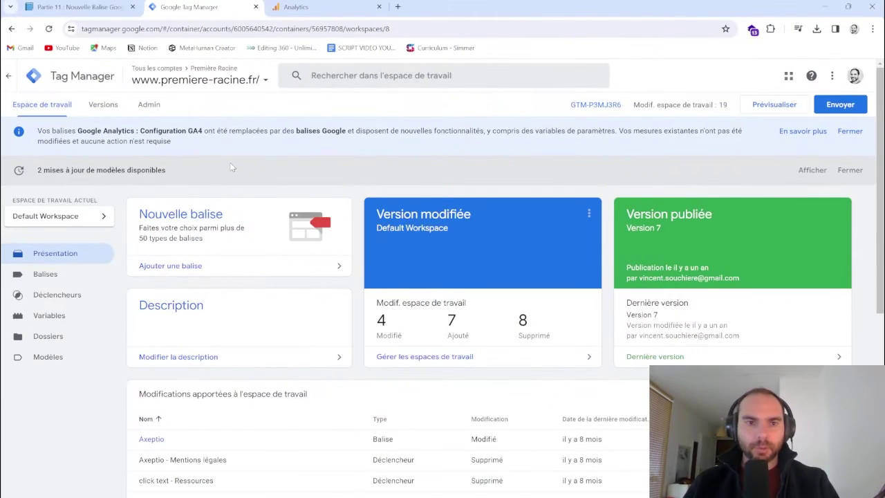
pyautogui.click(69, 275)
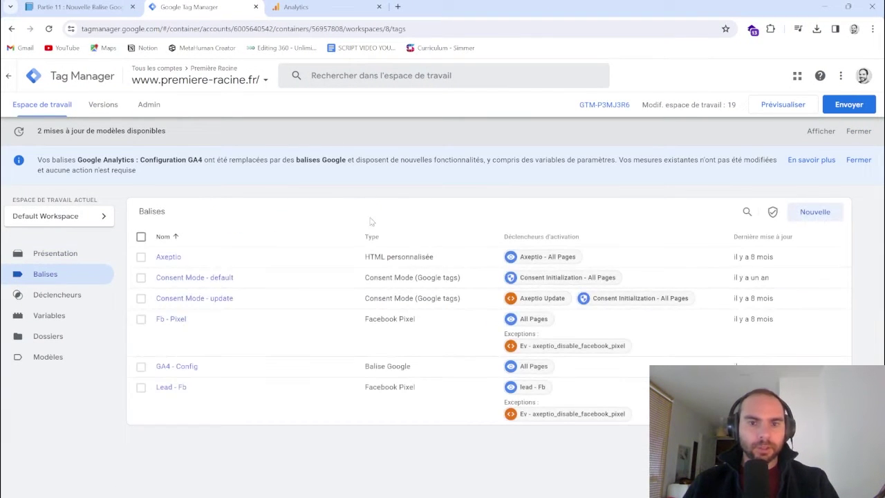
pyautogui.click(825, 219)
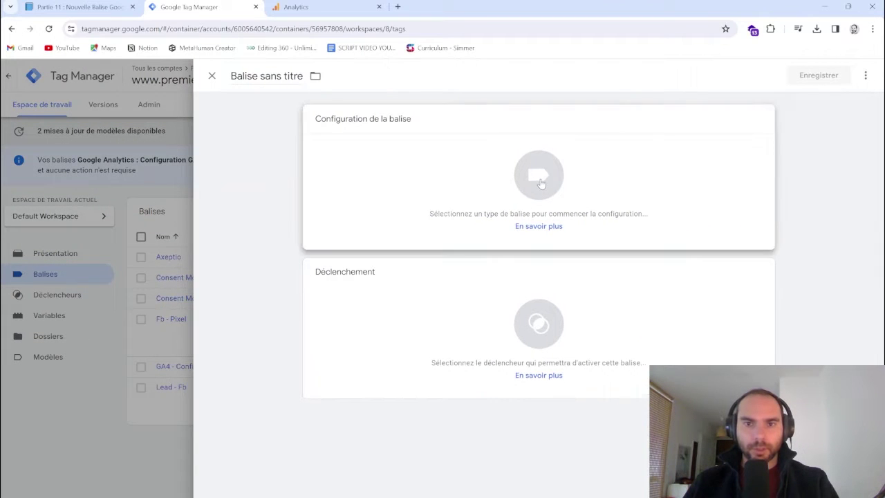
pyautogui.click(508, 177)
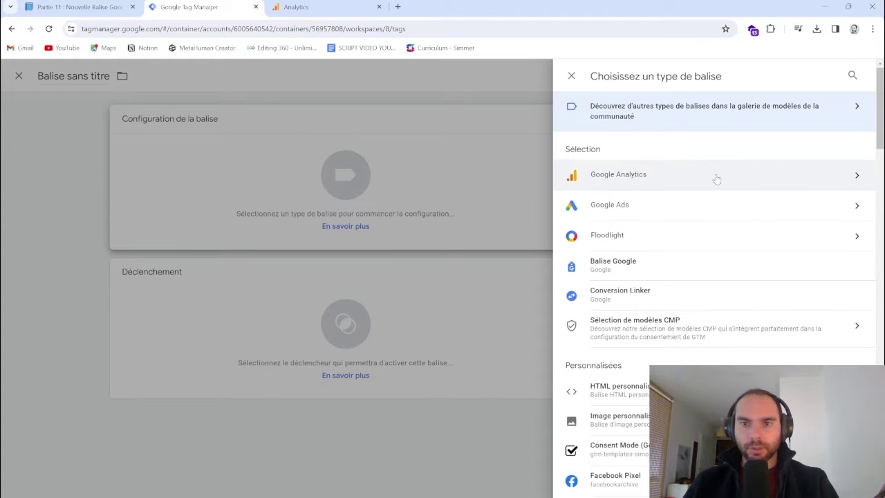
pyautogui.click(651, 181)
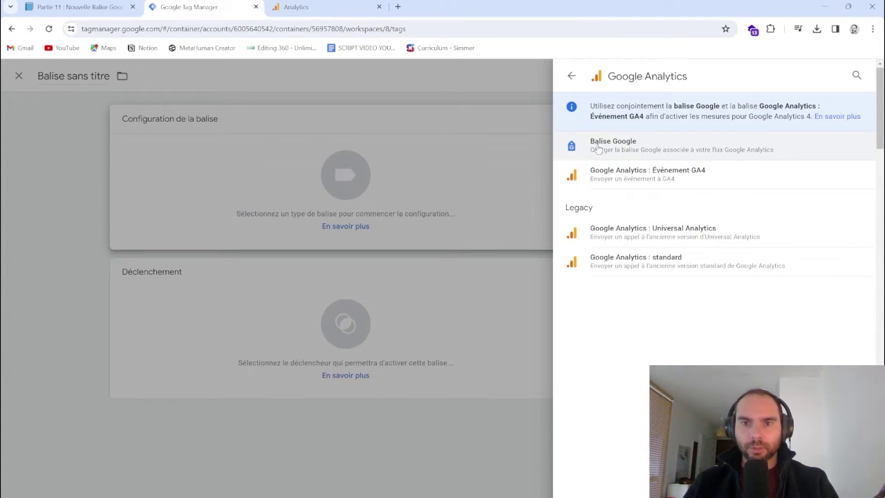
pyautogui.click(572, 76)
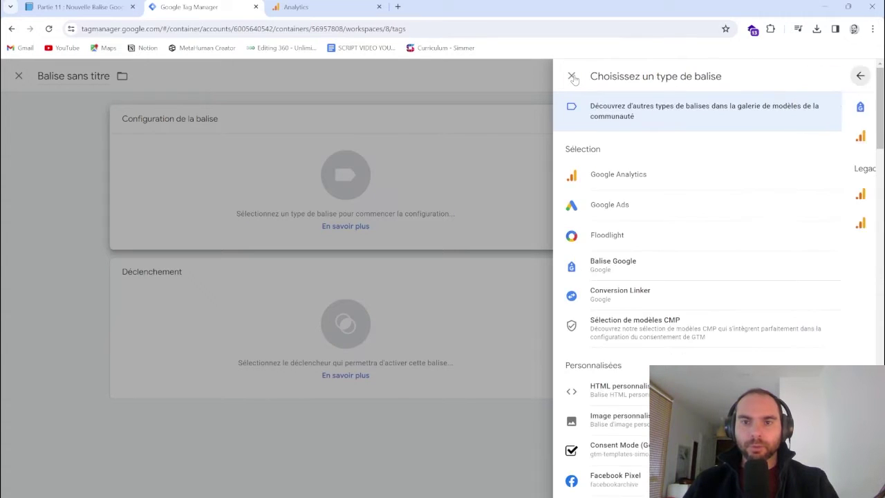
pyautogui.click(618, 269)
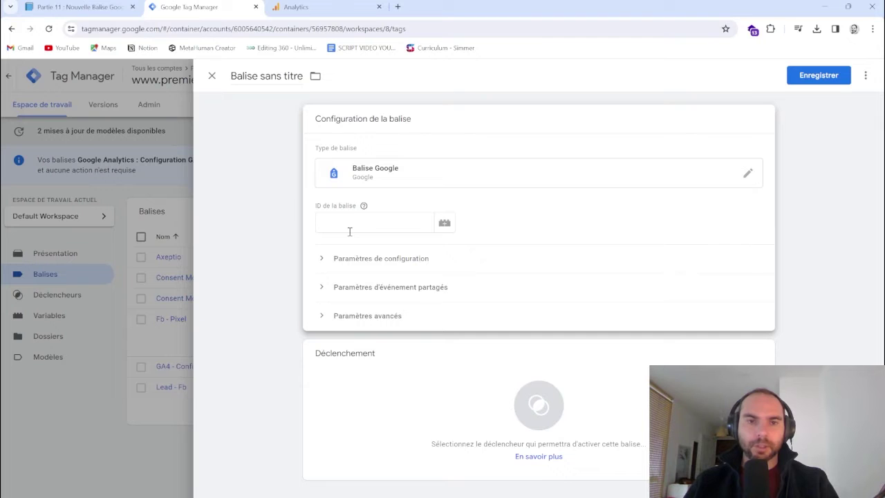
# - Switch to Analytics, copy the premiere-racine stream's measurement ID, and return to the untitled tag in Tag Manager
pyautogui.click(351, 8)
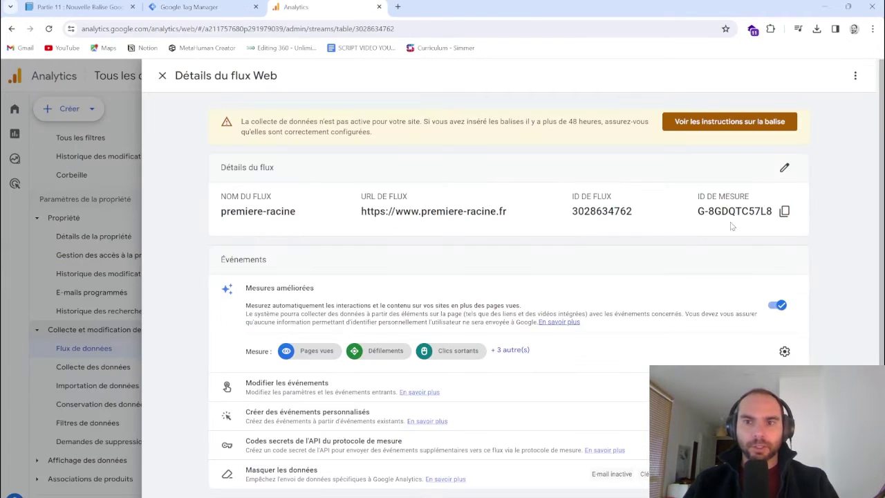
pyautogui.click(784, 211)
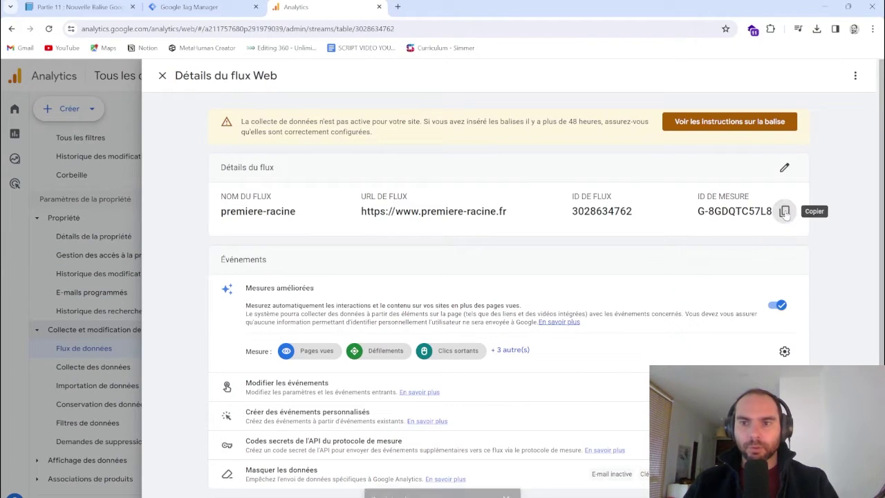
pyautogui.click(223, 5)
pyautogui.click(361, 222)
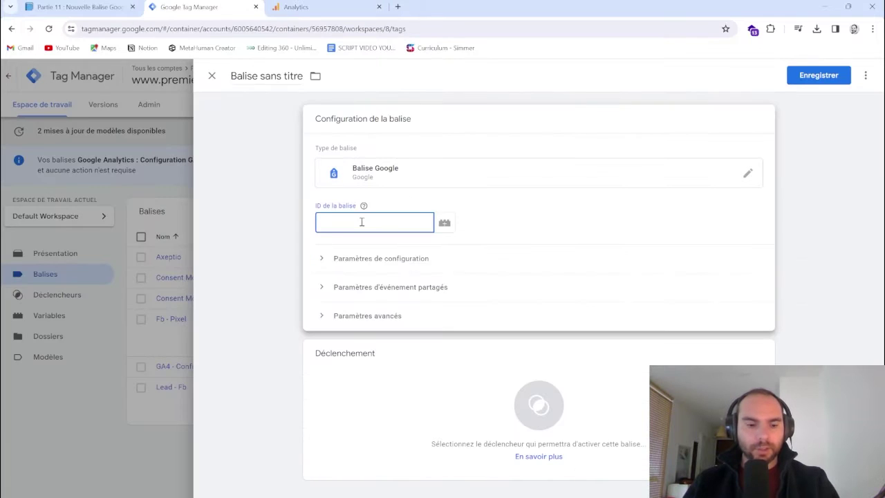
pyautogui.hotkey('ctrl', 'v')
pyautogui.hotkey('ctrl', 'a')
pyautogui.press('BackSpace')
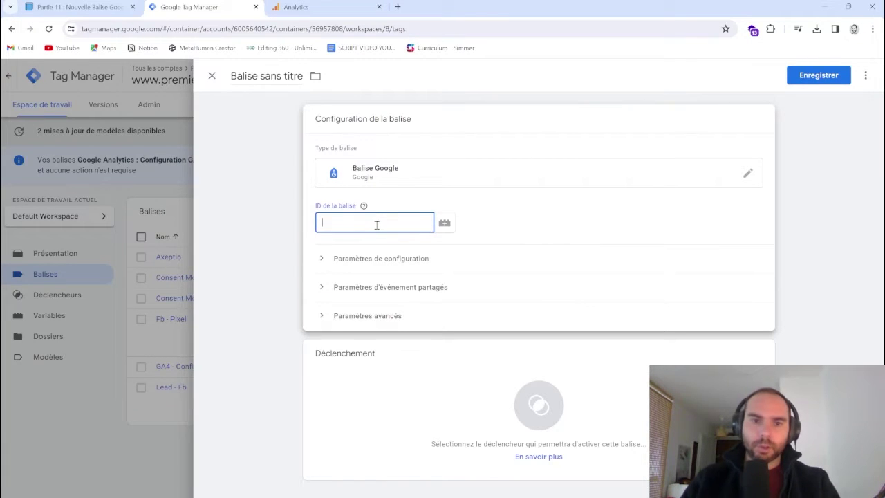
# - Create a Constant variable for the tag ID, with the copied measurement ID as its value
pyautogui.click(446, 223)
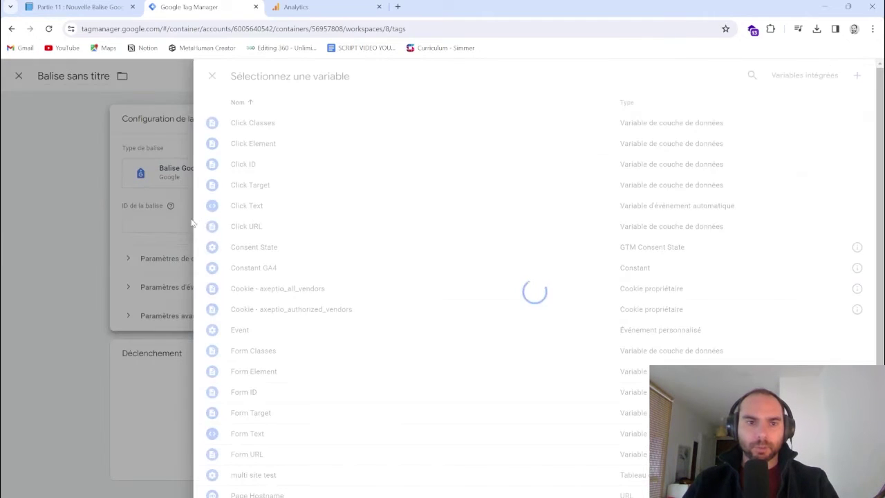
pyautogui.click(856, 75)
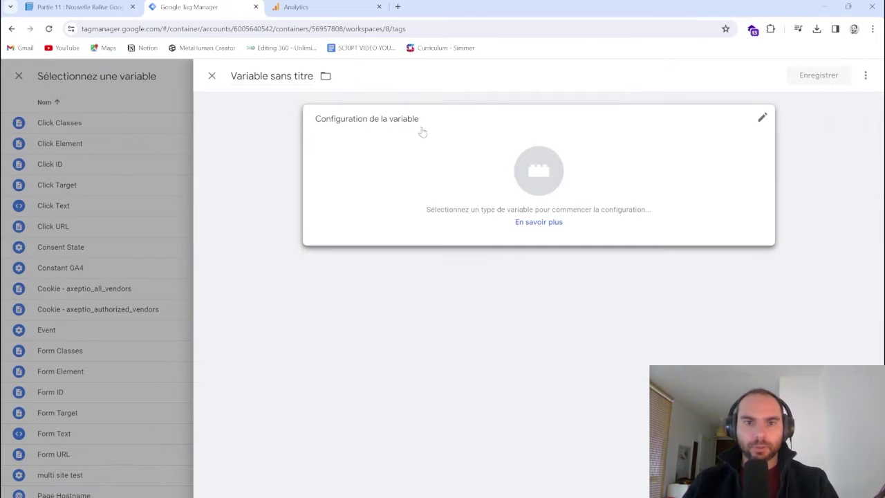
pyautogui.click(539, 170)
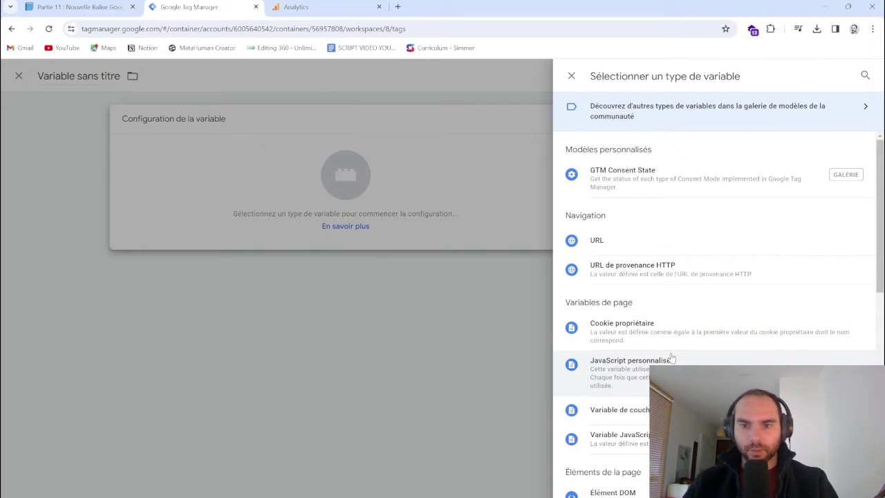
pyautogui.scroll(-5, 671, 360)
pyautogui.click(628, 379)
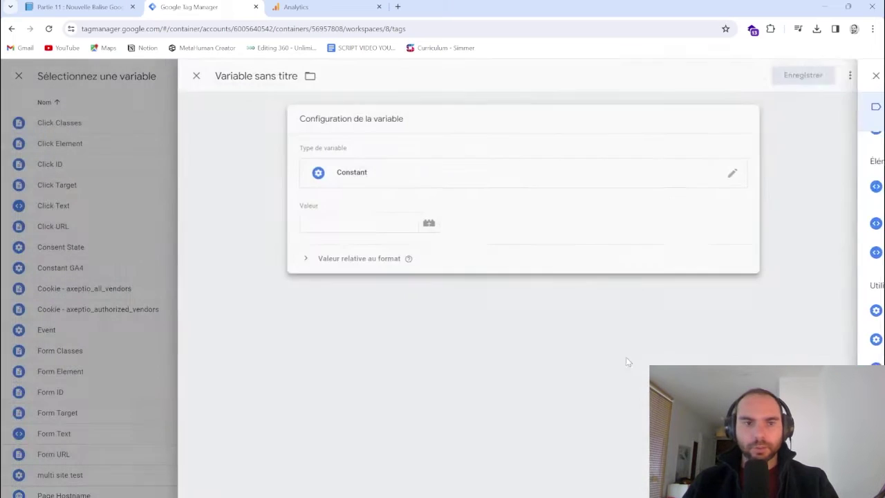
pyautogui.click(362, 222)
pyautogui.hotkey('ctrl', 'v')
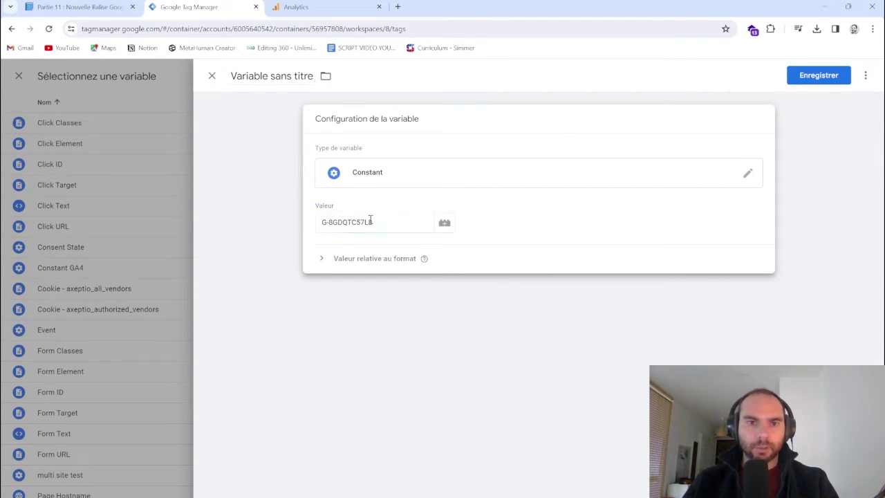
# - Name the constant variable "GA4 - Config" and save it as the tag's ID
pyautogui.click(276, 76)
pyautogui.write('G')
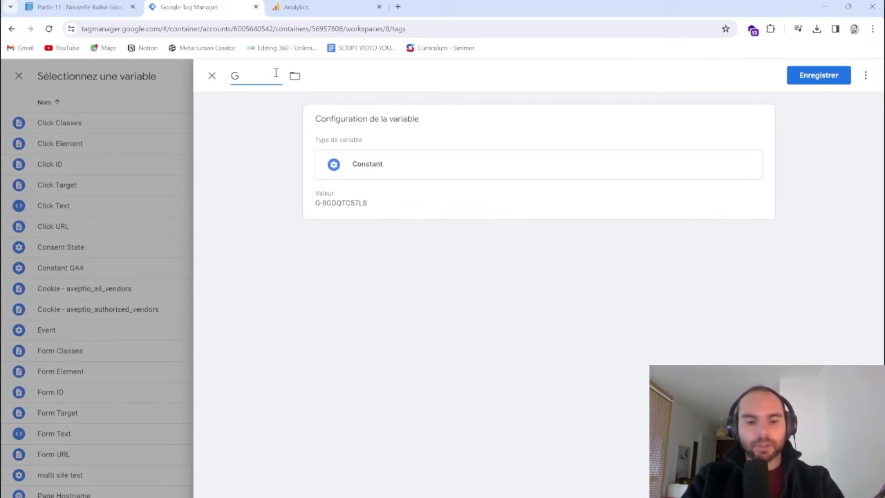
pyautogui.press('BackSpace')
pyautogui.write('GA4 - Config')
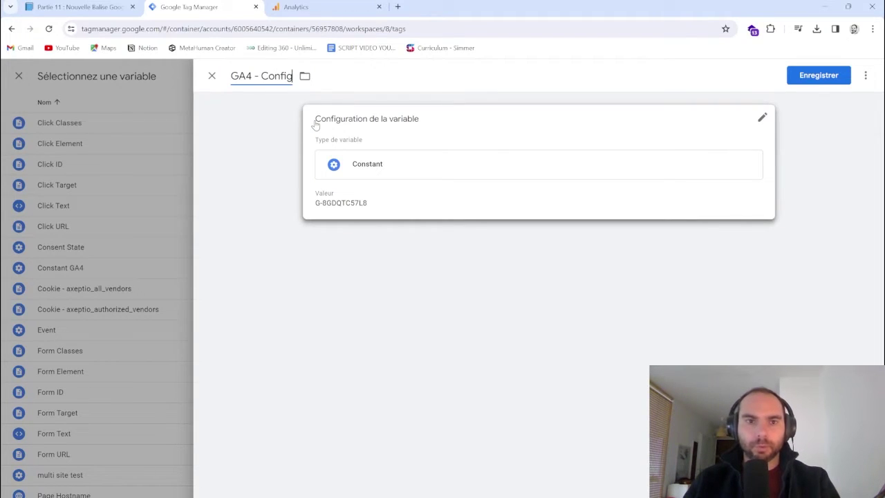
pyautogui.click(819, 76)
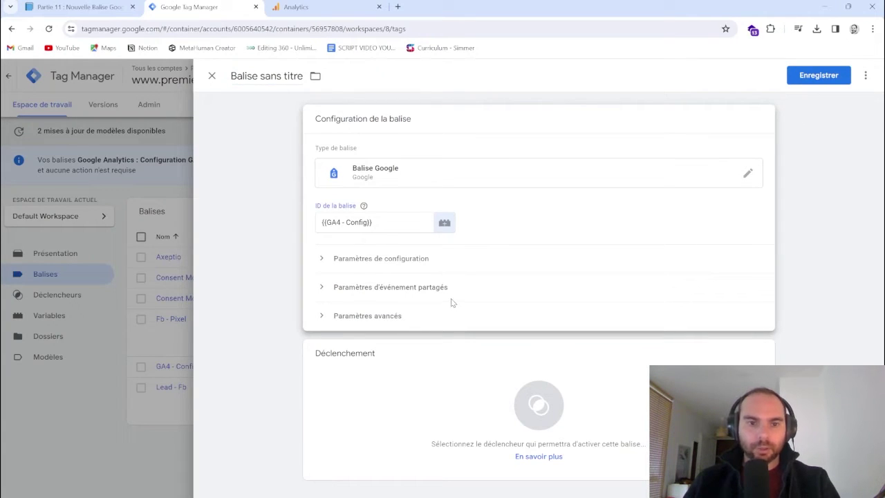
# - Create a new trigger of the type Initialisation for the tag
pyautogui.click(543, 405)
pyautogui.click(861, 76)
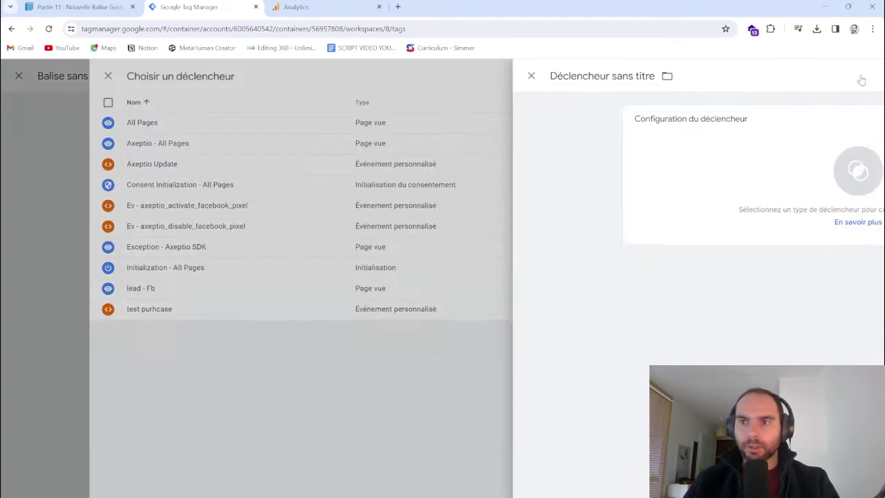
pyautogui.click(590, 170)
pyautogui.moveTo(650, 309); pyautogui.dragTo(641, 454)
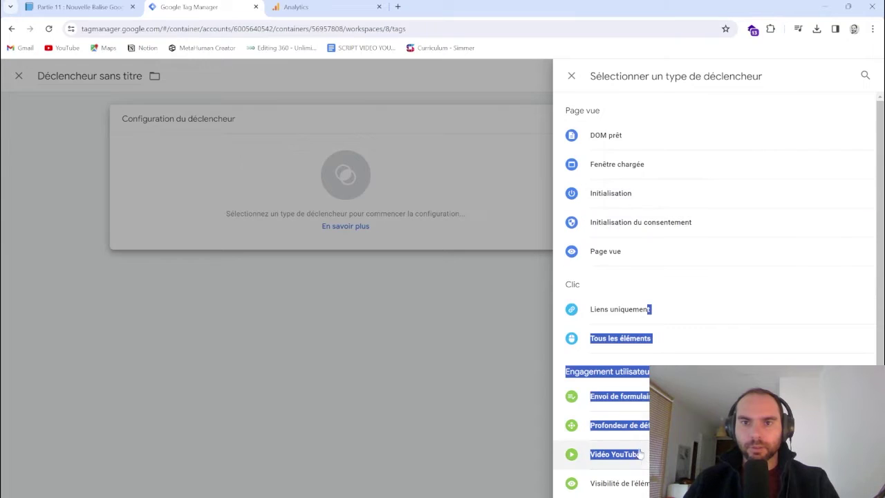
pyautogui.click(652, 291)
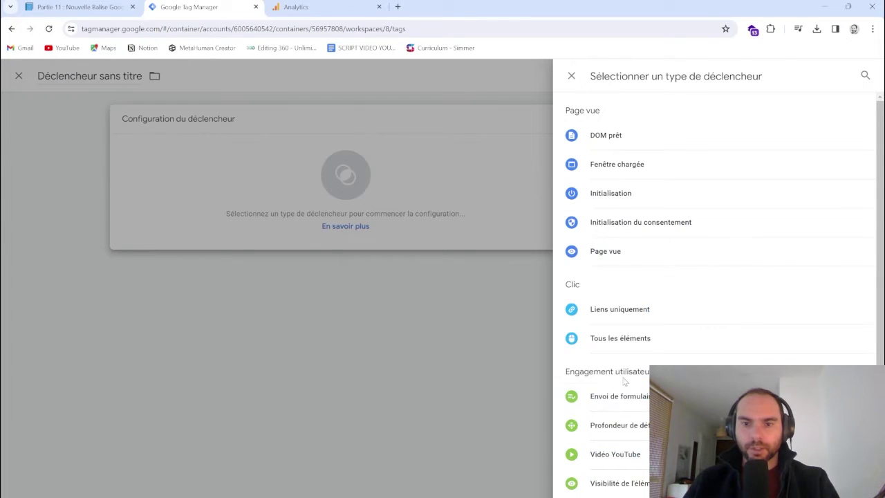
pyautogui.click(619, 200)
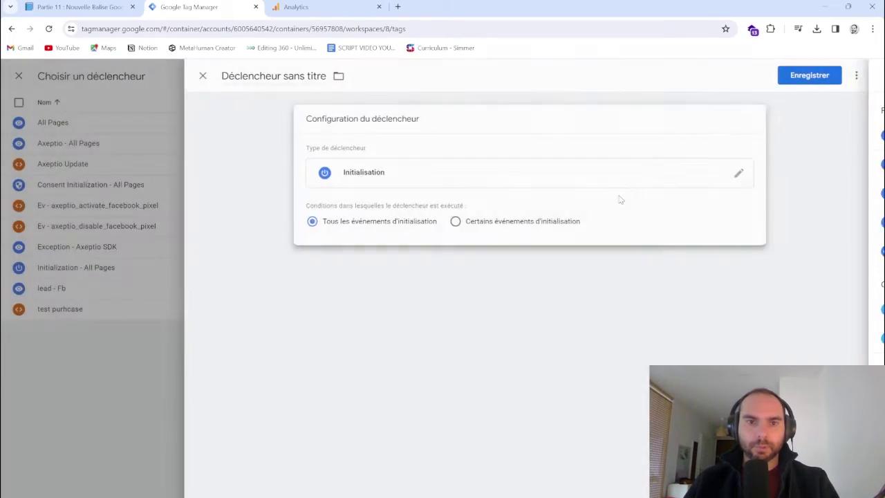
# - Name the trigger "Initialisation" and save it as the tag's activation trigger
pyautogui.click(283, 75)
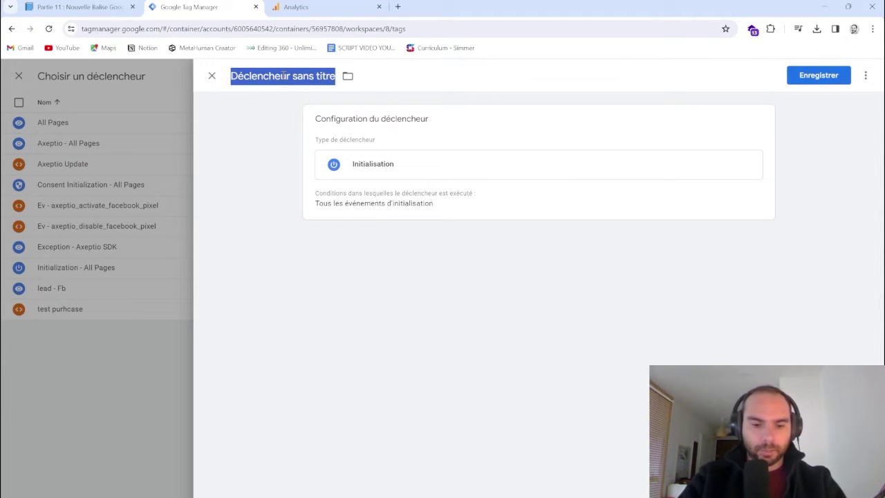
pyautogui.write('Initialisaton')
pyautogui.press('BackSpace')
pyautogui.press('BackSpace')
pyautogui.press('BackSpace')
pyautogui.press('BackSpace')
pyautogui.write('tion')
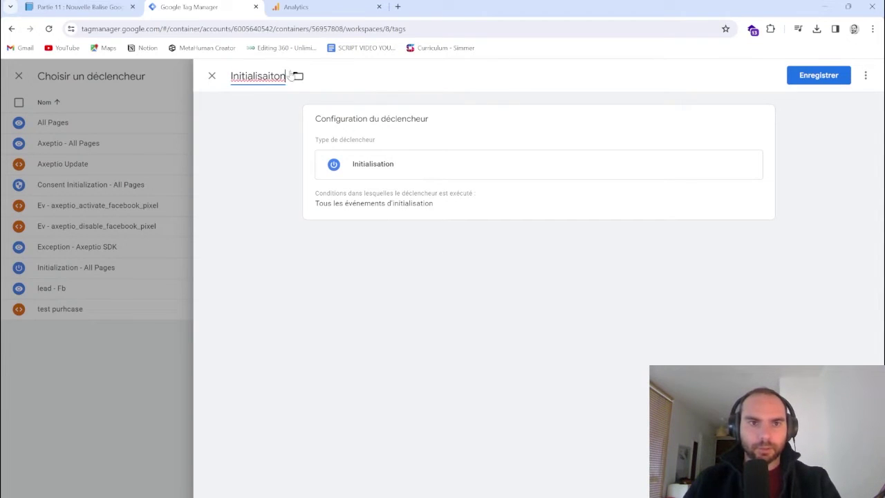
pyautogui.click(819, 75)
# - Name the tag "GA4 - Test" and save it
pyautogui.click(261, 79)
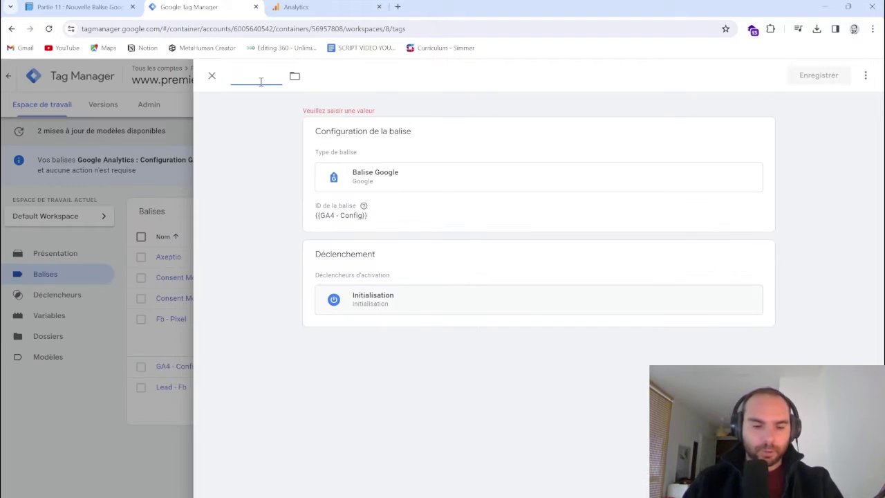
pyautogui.write('Ga4')
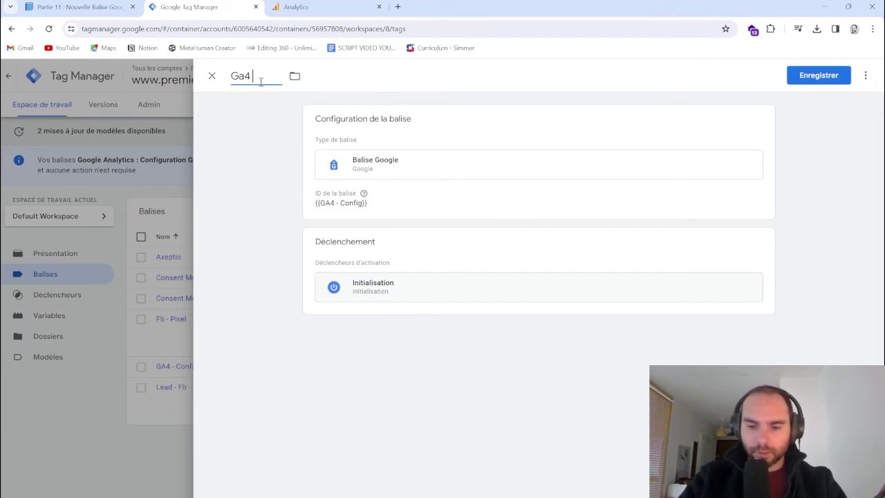
pyautogui.write(' - Test')
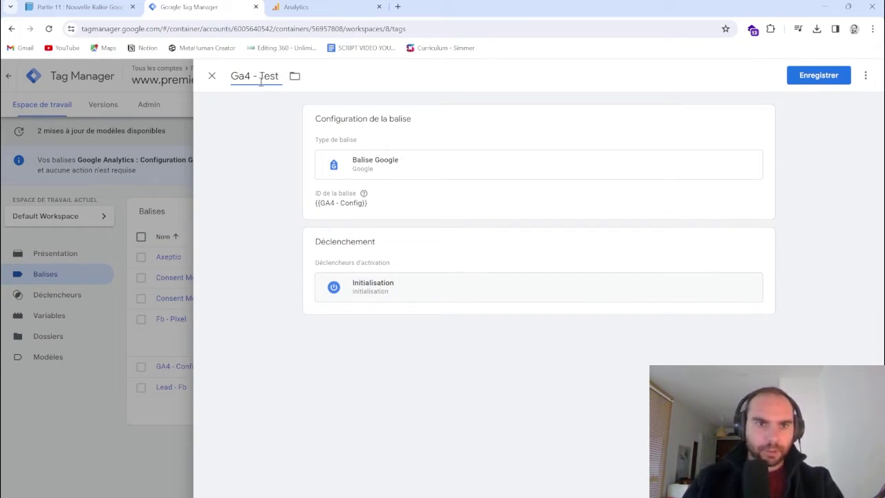
pyautogui.click(819, 74)
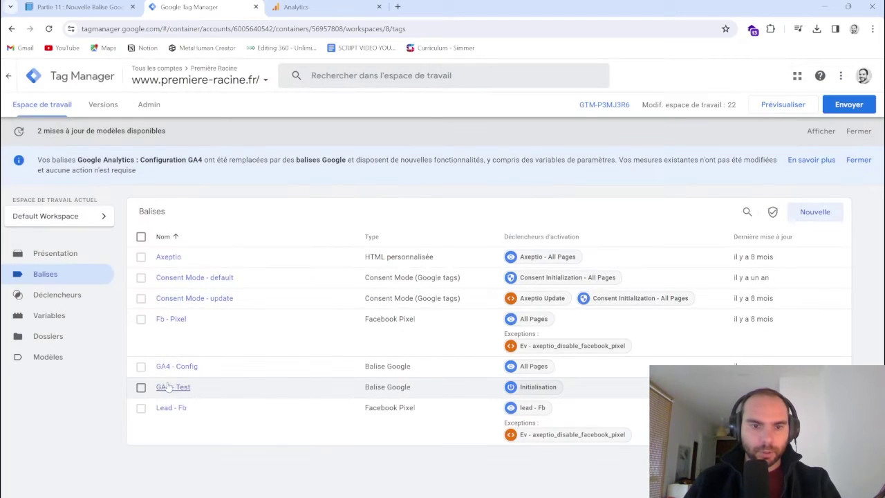
# - Reopen the GA4 - Test tag and add a configuration parameter named server_container_url
pyautogui.click(335, 391)
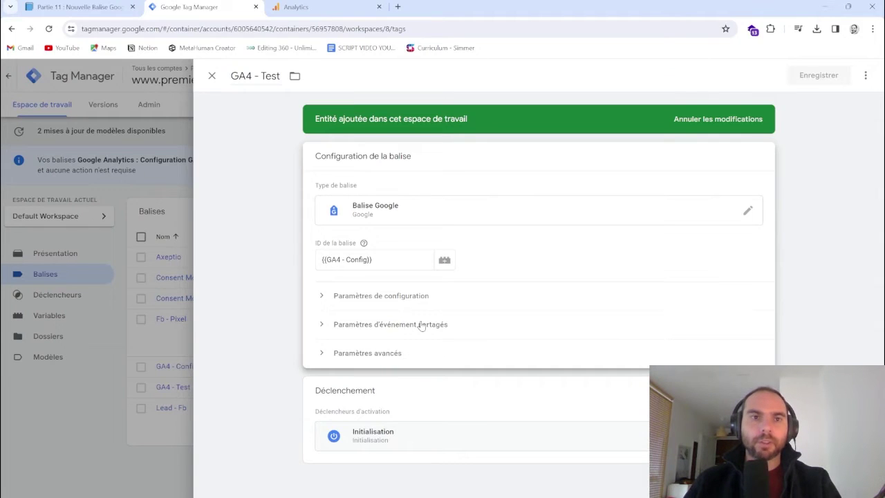
pyautogui.click(345, 297)
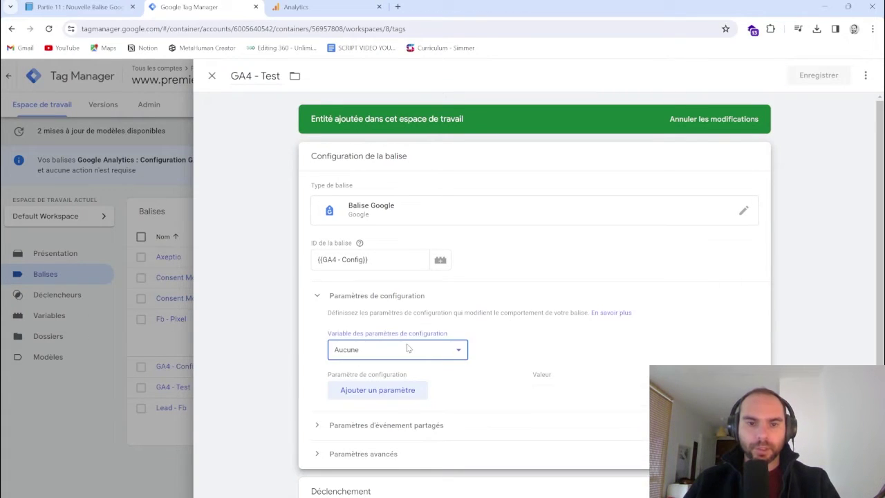
pyautogui.click(382, 391)
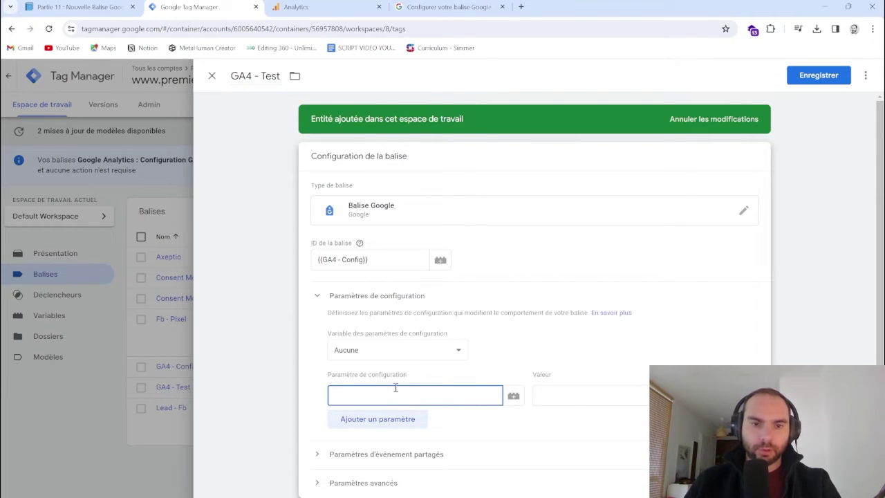
pyautogui.write('server_container_url')
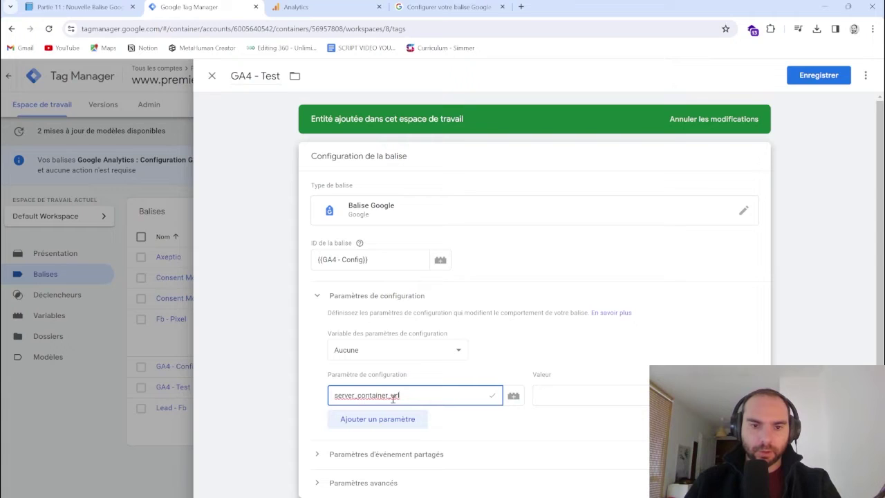
pyautogui.click(491, 401)
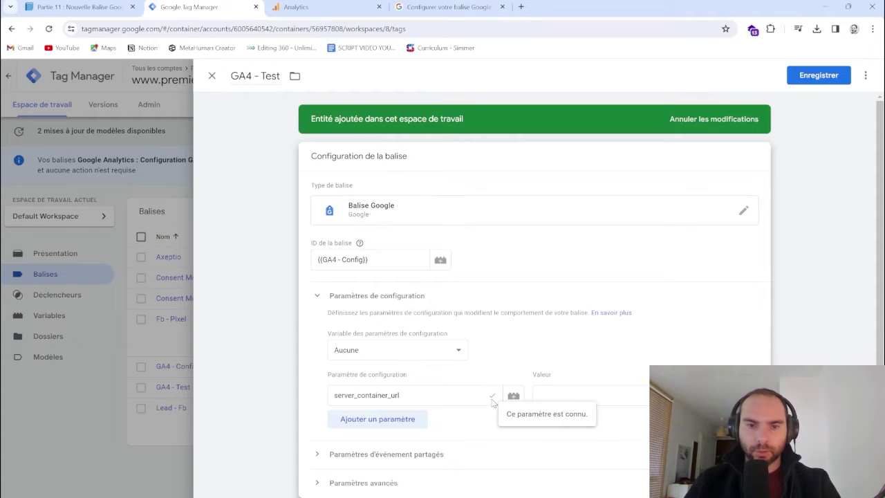
# - Check the help article's instructions and example for setting server_container_url to send data to a tagging server
pyautogui.click(573, 393)
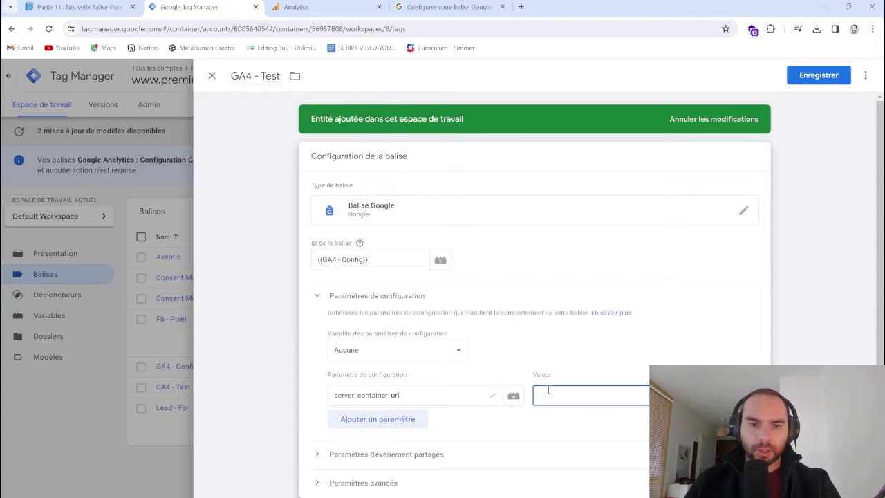
pyautogui.click(470, 391)
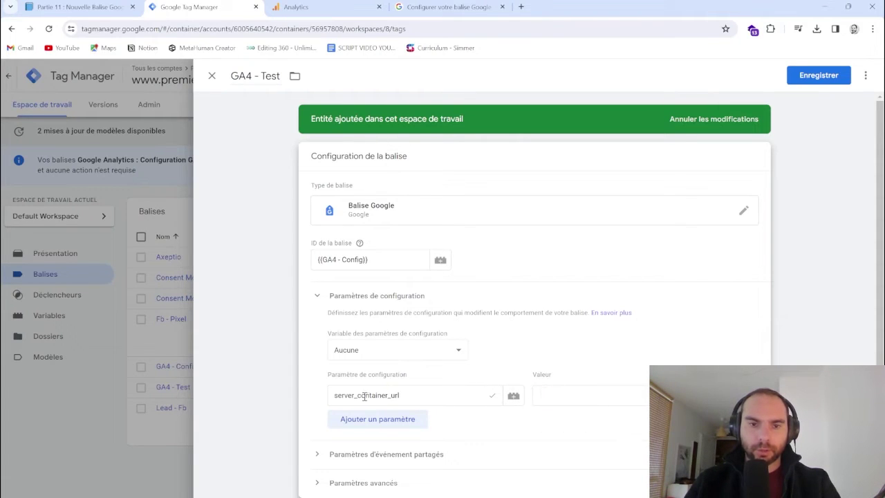
pyautogui.click(448, 7)
pyautogui.scroll(3, 309, 287)
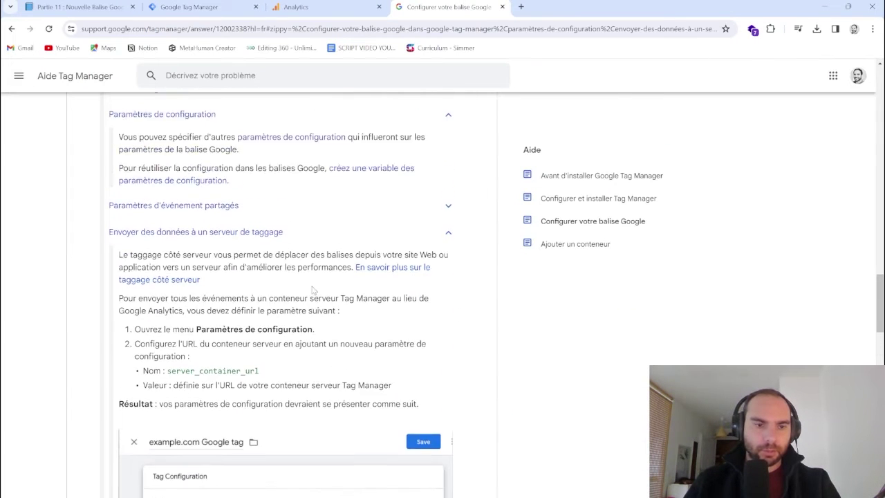
pyautogui.scroll(-2, 339, 395)
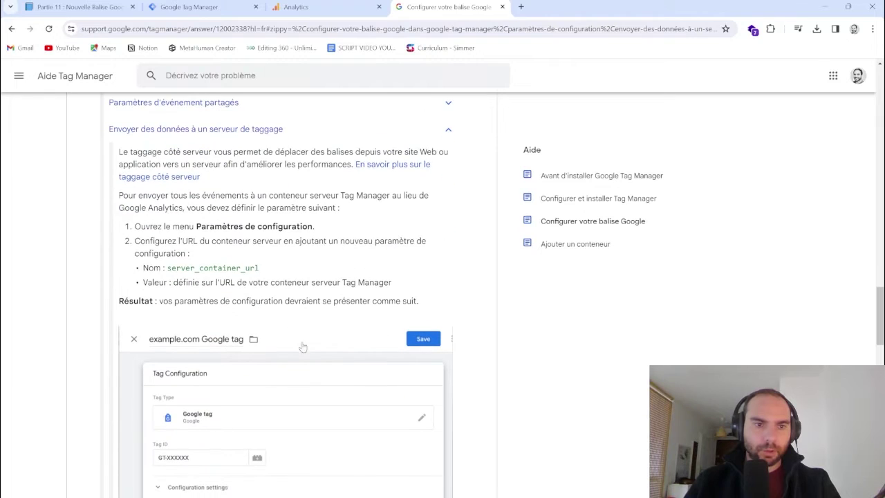
pyautogui.moveTo(167, 268); pyautogui.dragTo(280, 275)
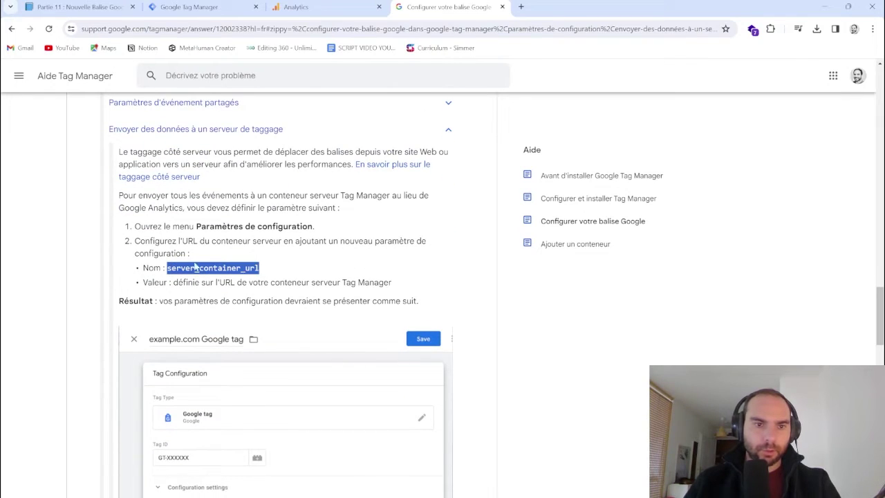
pyautogui.scroll(-4, 319, 320)
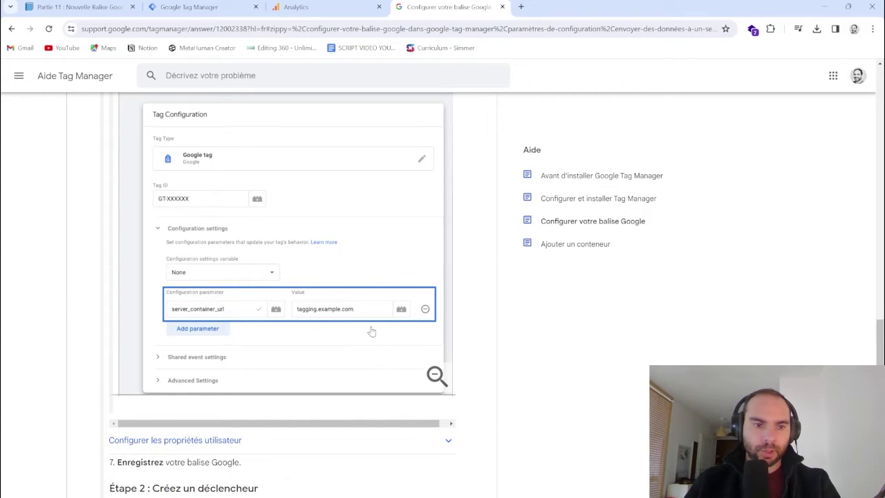
# - Open the documentation on configuration parameters from the GA4 - Test tag and review the table of parameters, including the campaign ones
pyautogui.click(193, 6)
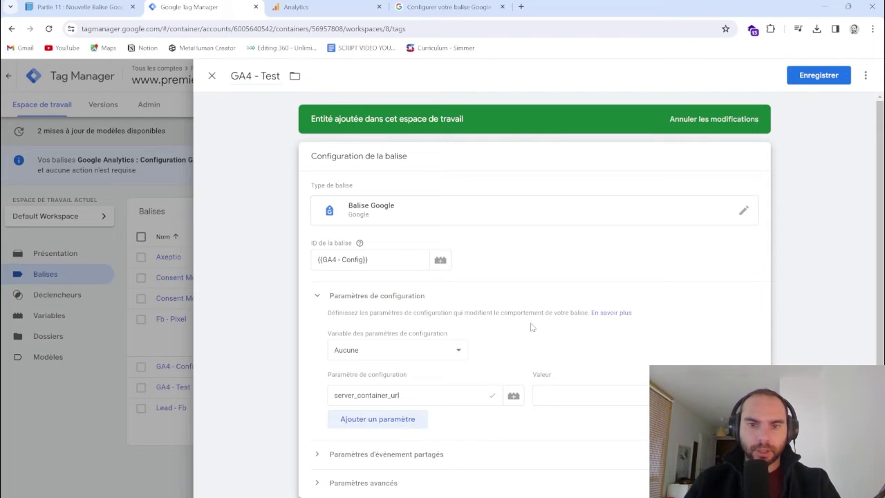
pyautogui.click(605, 313)
pyautogui.scroll(-15, 254, 156)
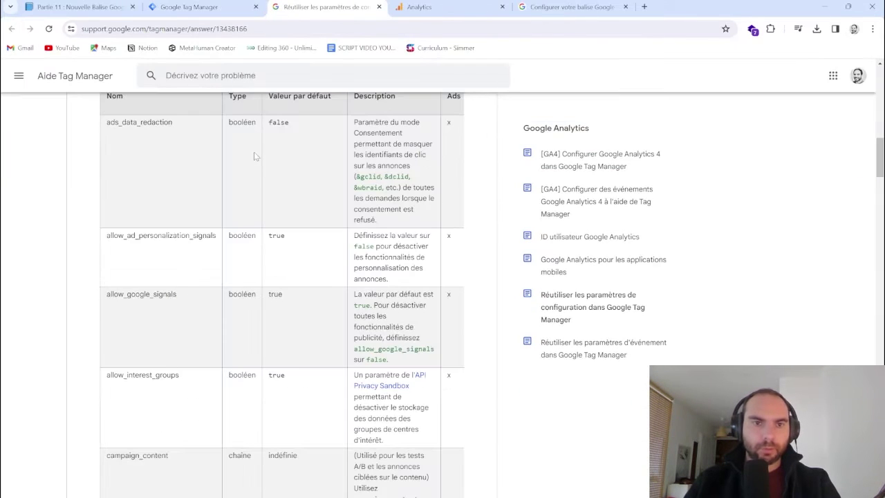
pyautogui.scroll(-4, 178, 280)
pyautogui.scroll(-3, 166, 153)
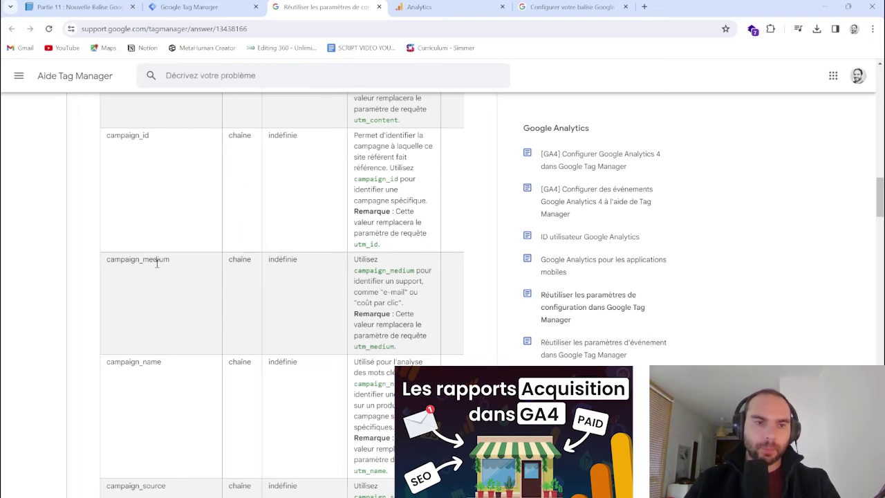
pyautogui.scroll(-3, 158, 264)
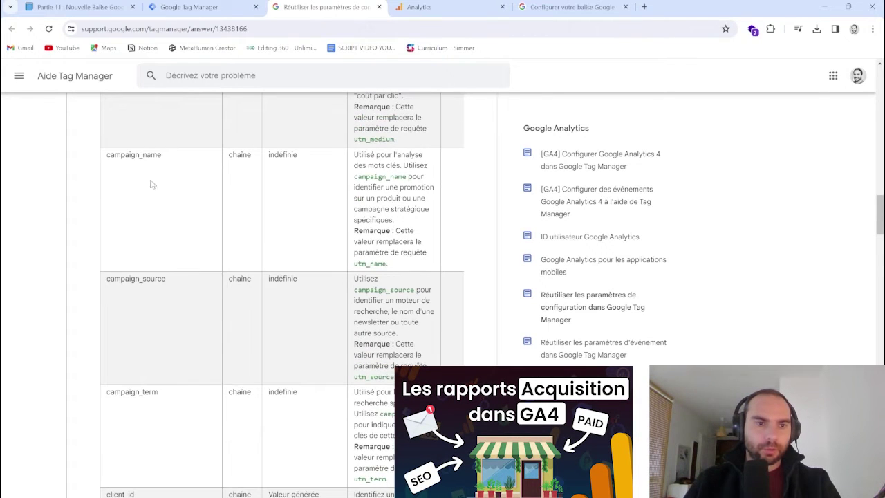
pyautogui.scroll(-6, 174, 270)
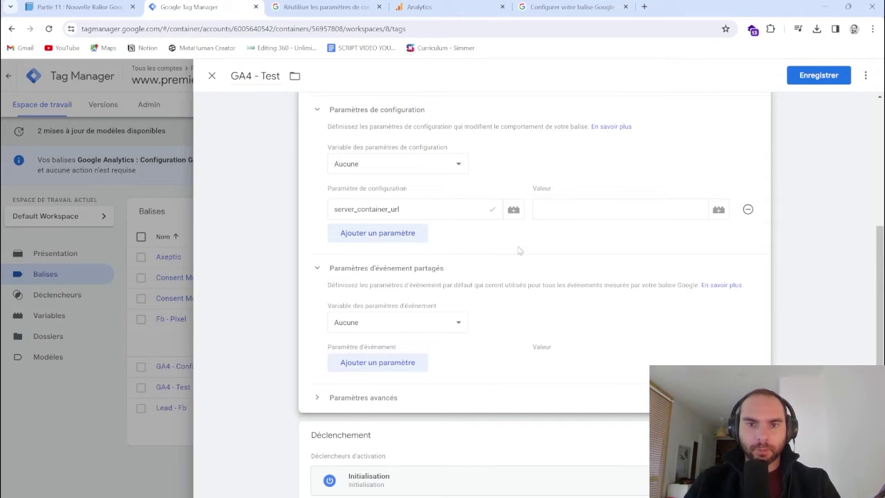
pyautogui.click(342, 311)
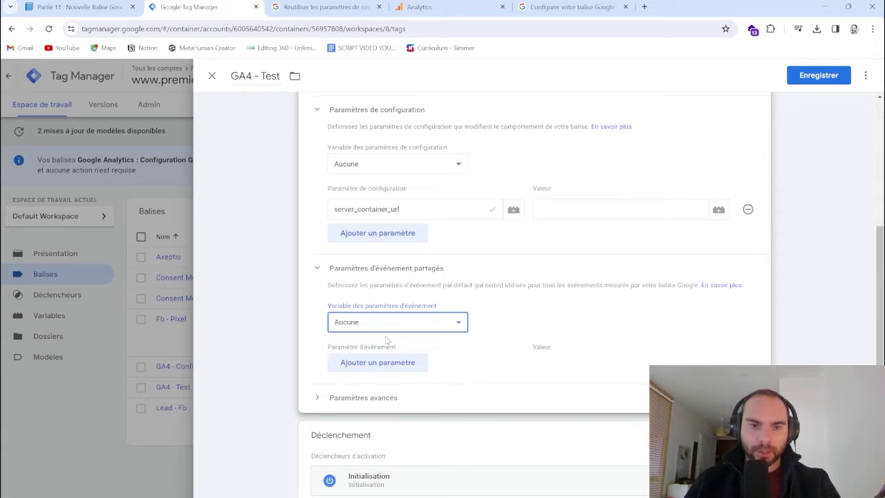
pyautogui.click(378, 357)
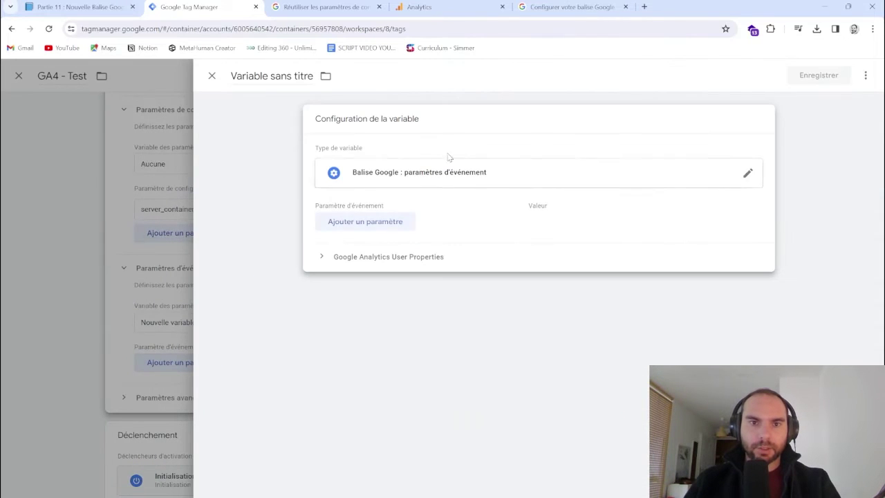
pyautogui.click(374, 225)
pyautogui.click(378, 255)
pyautogui.click(377, 285)
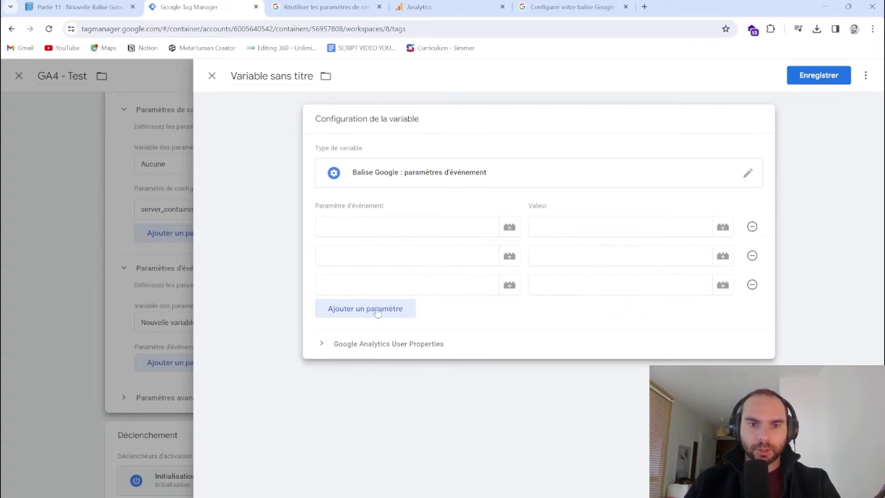
pyautogui.click(377, 314)
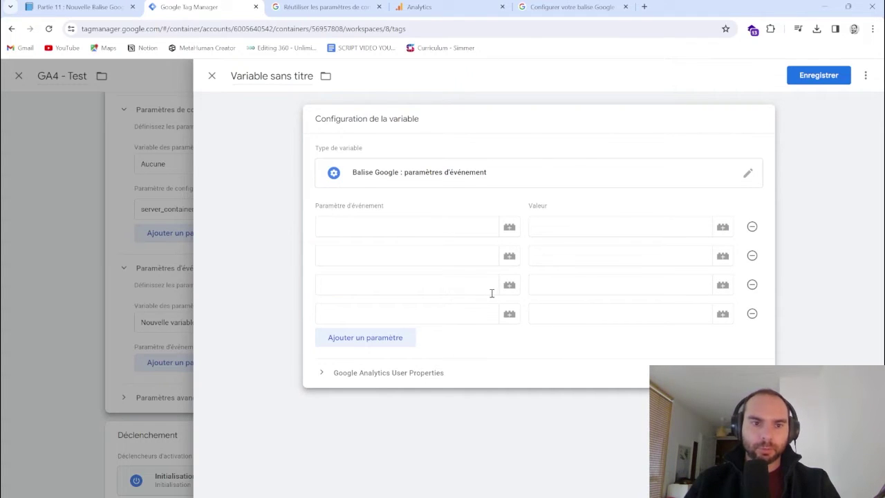
pyautogui.click(76, 297)
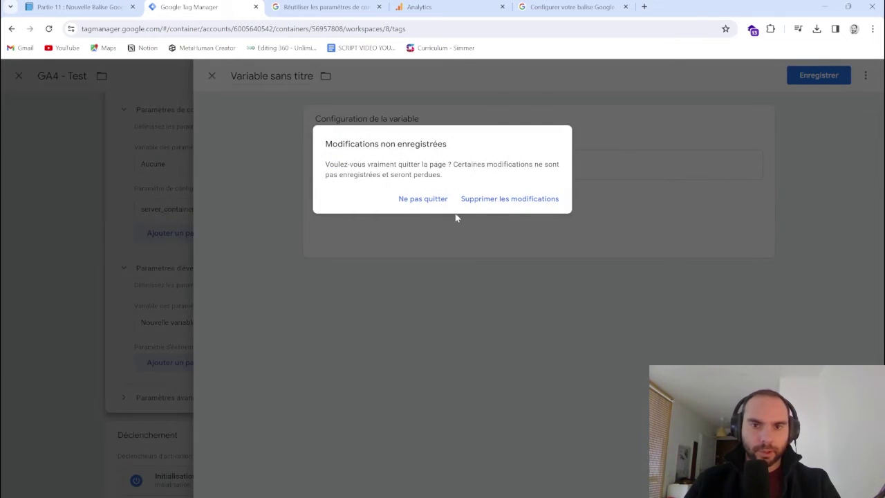
pyautogui.click(496, 201)
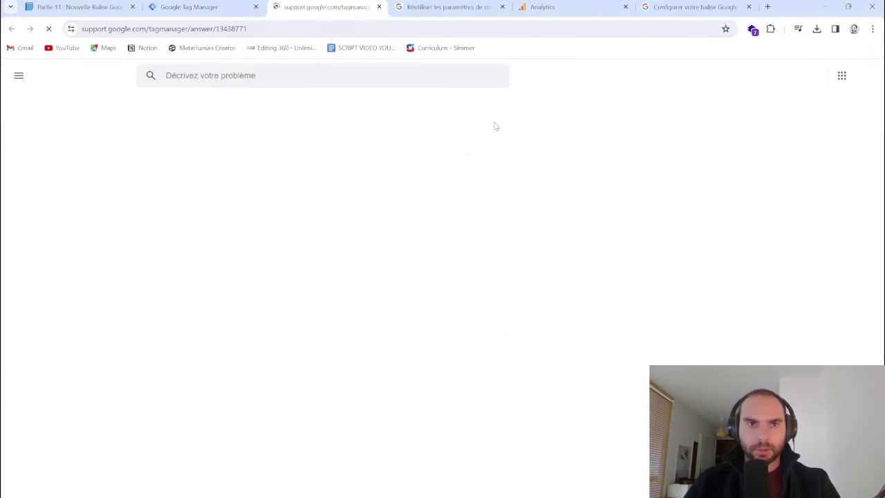
# - Read through the help article's table of valid event parameters, including currency, items, method, payment_type and shipping
pyautogui.scroll(-15, 262, 277)
pyautogui.scroll(4, 297, 344)
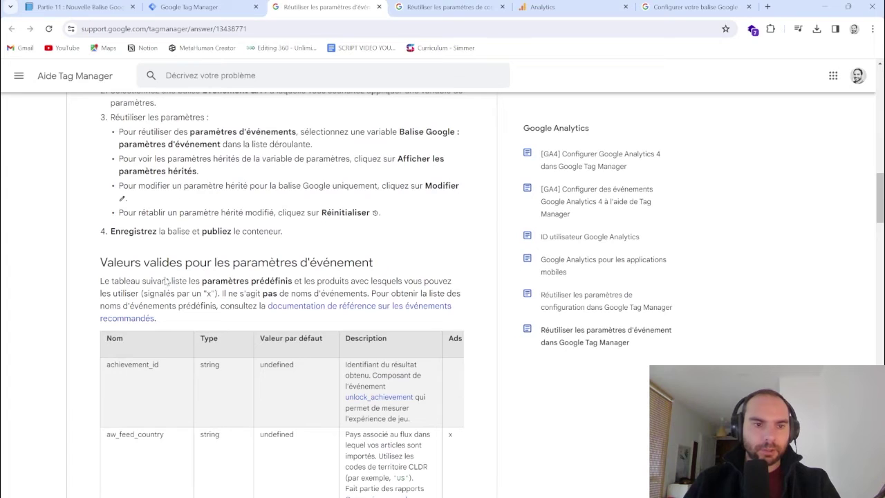
pyautogui.scroll(-4, 159, 304)
pyautogui.scroll(-10, 153, 330)
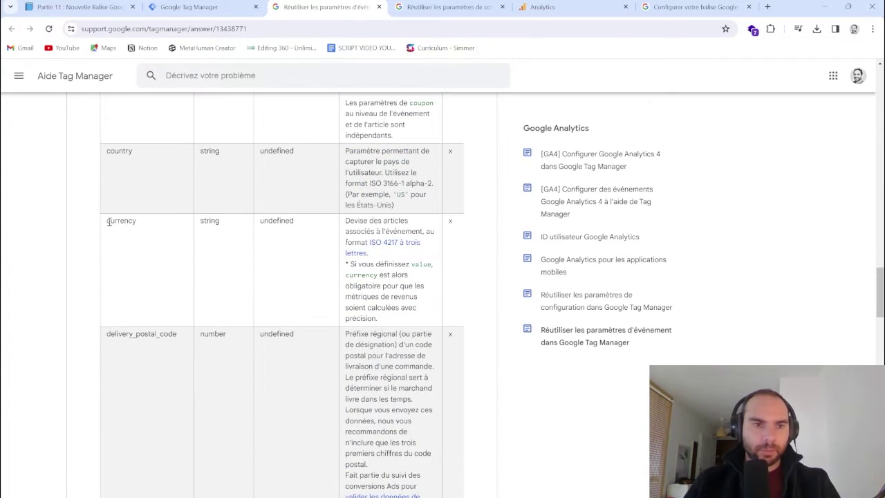
pyautogui.moveTo(107, 221); pyautogui.dragTo(136, 235)
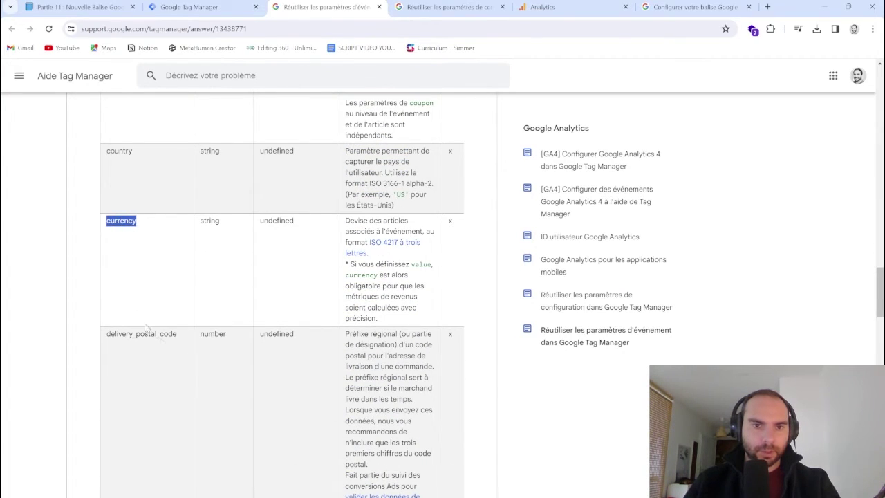
pyautogui.scroll(-10, 163, 339)
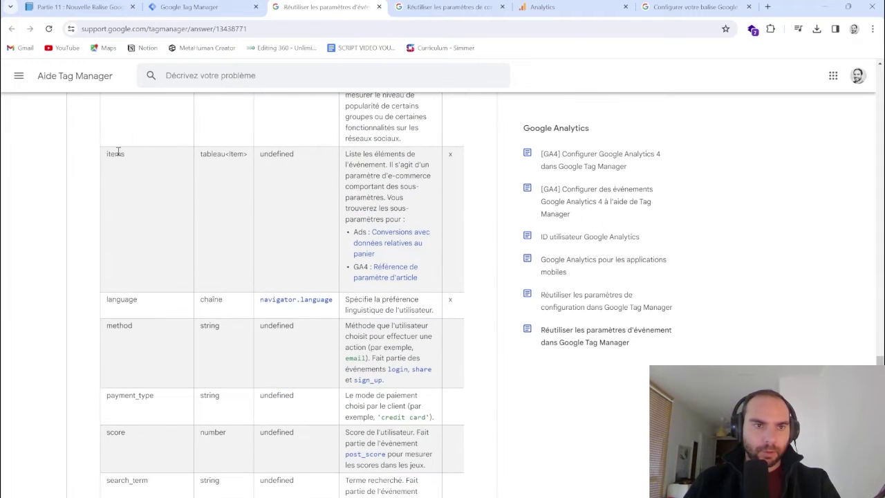
pyautogui.moveTo(125, 153); pyautogui.dragTo(109, 153)
pyautogui.scroll(-1, 132, 308)
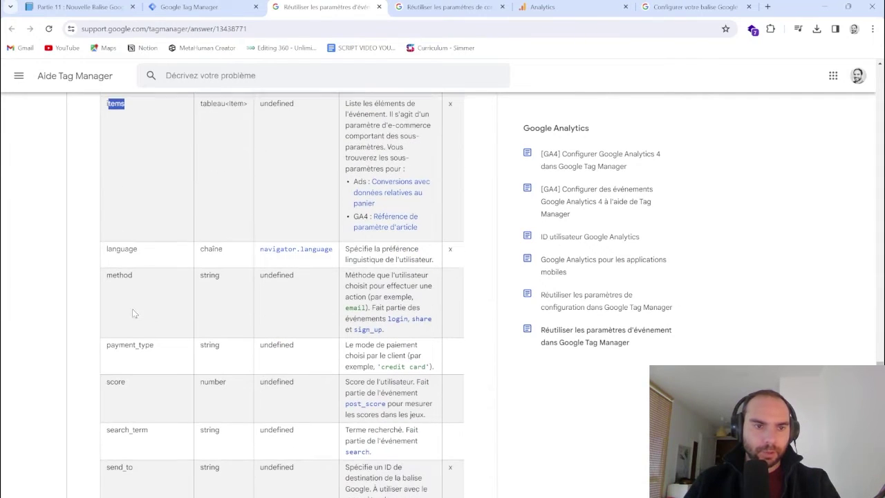
pyautogui.moveTo(133, 274); pyautogui.dragTo(114, 267)
pyautogui.click(119, 273)
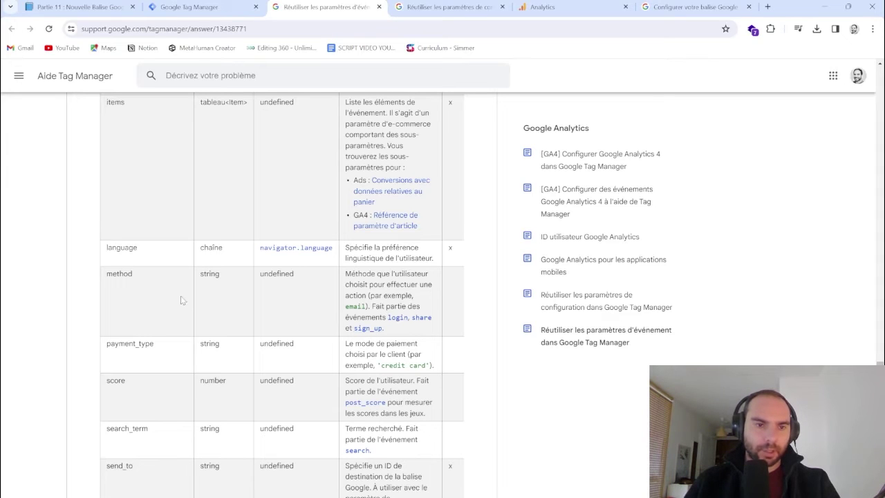
pyautogui.scroll(-2, 173, 321)
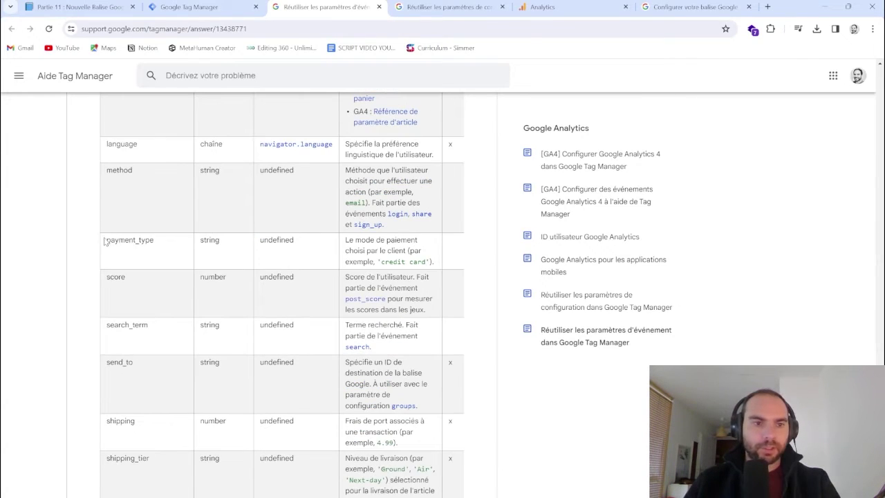
pyautogui.scroll(-2, 157, 308)
pyautogui.scroll(-3, 163, 367)
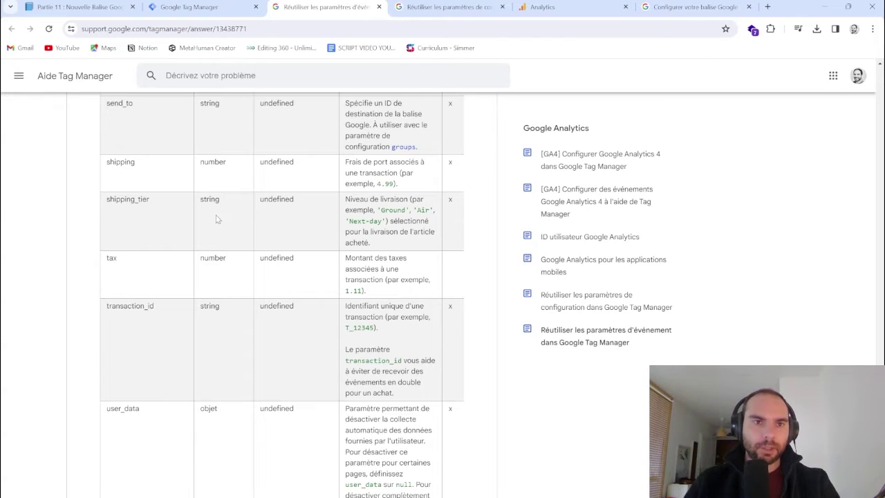
# - Return to the GA4 - Test tag and add three empty shared event parameter rows
pyautogui.click(206, 8)
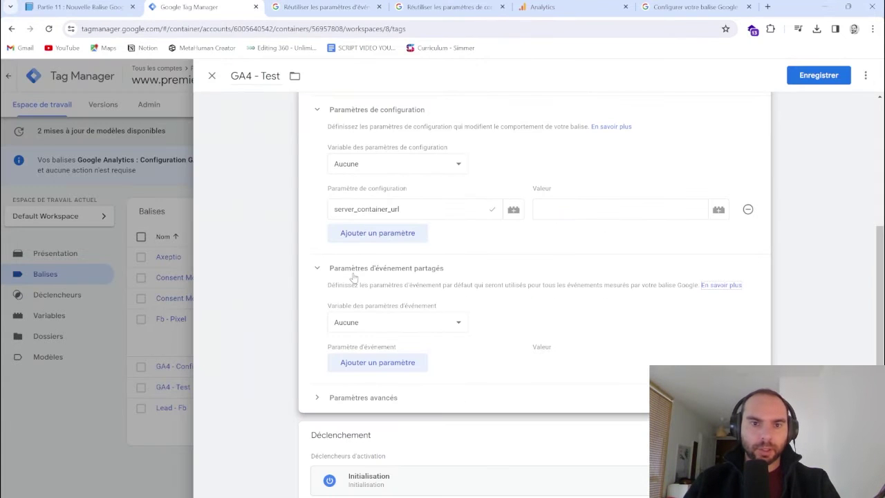
pyautogui.click(396, 364)
pyautogui.click(385, 393)
pyautogui.click(385, 421)
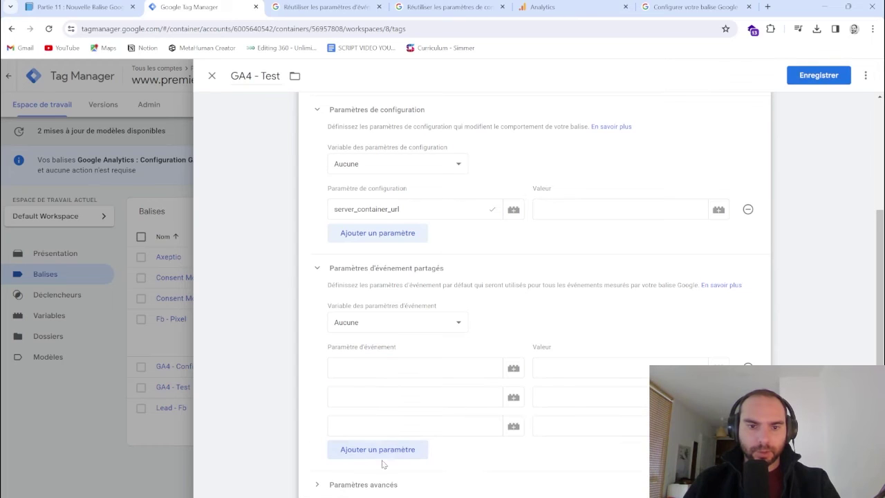
pyautogui.click(387, 325)
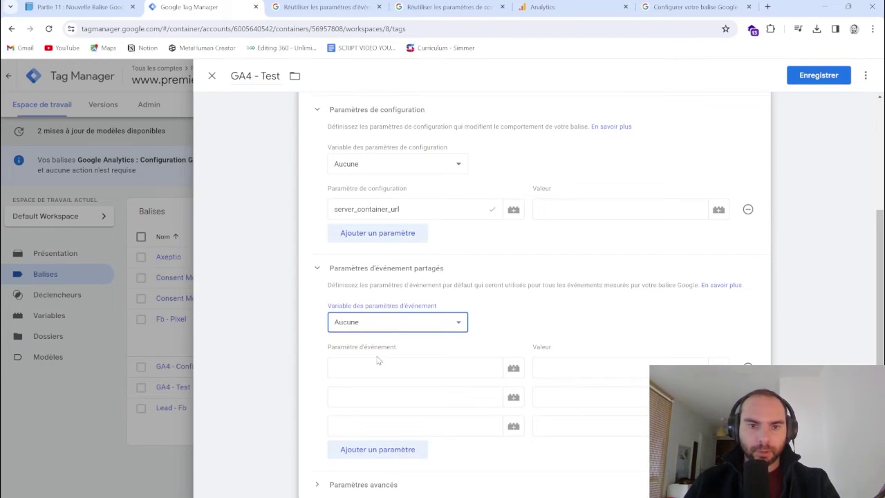
pyautogui.click(378, 360)
pyautogui.click(381, 222)
pyautogui.click(379, 251)
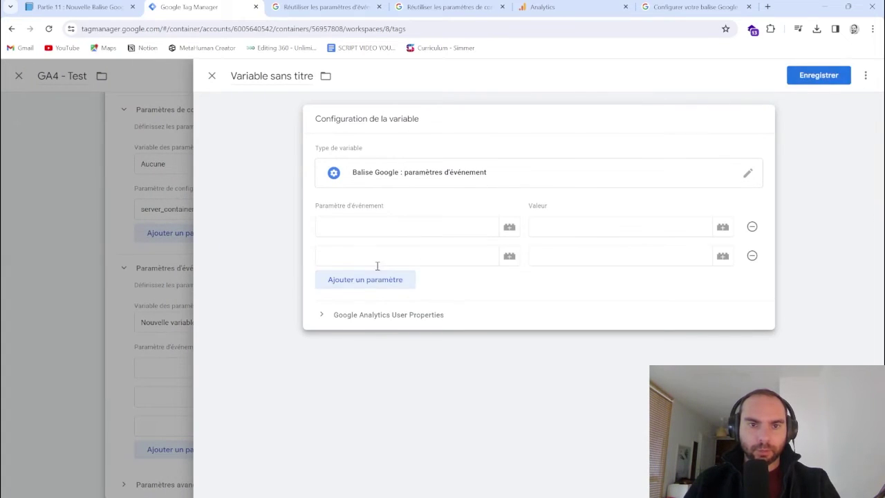
pyautogui.click(377, 280)
pyautogui.click(378, 309)
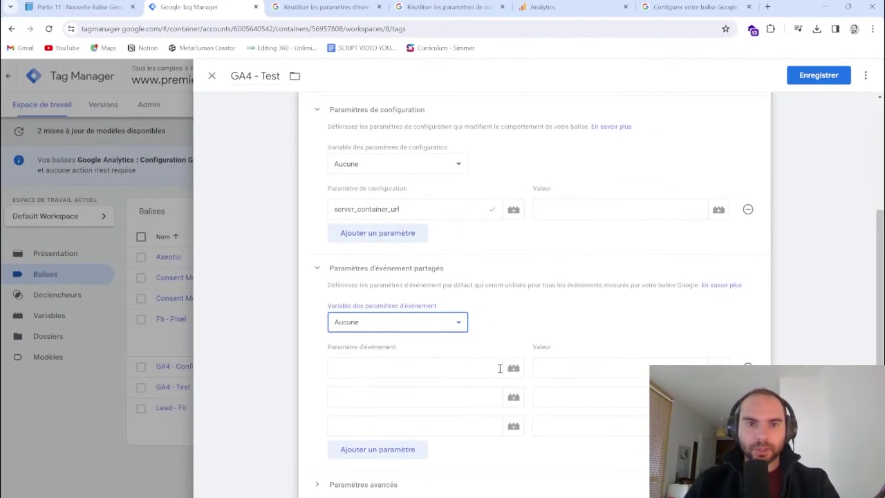
# - Clear the server_container_url parameter name and add one more empty configuration parameter row
pyautogui.scroll(2, 553, 327)
pyautogui.scroll(-2, 553, 327)
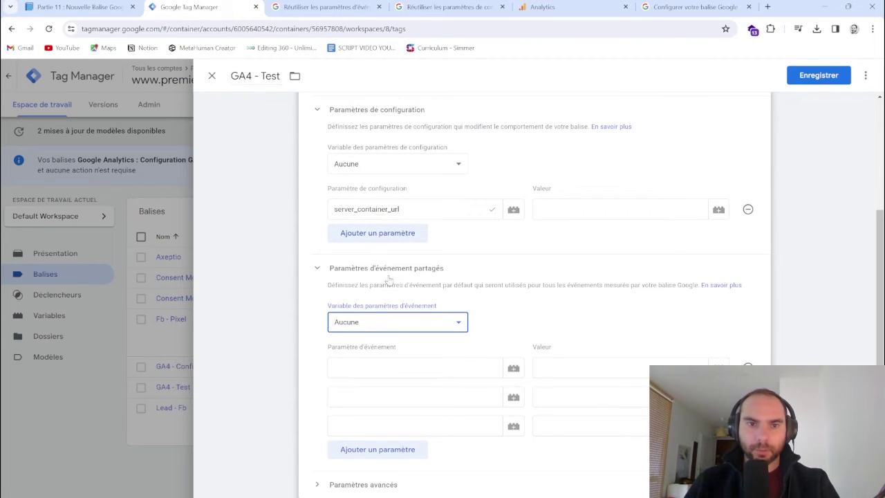
pyautogui.doubleClick(448, 208)
pyautogui.press('BackSpace')
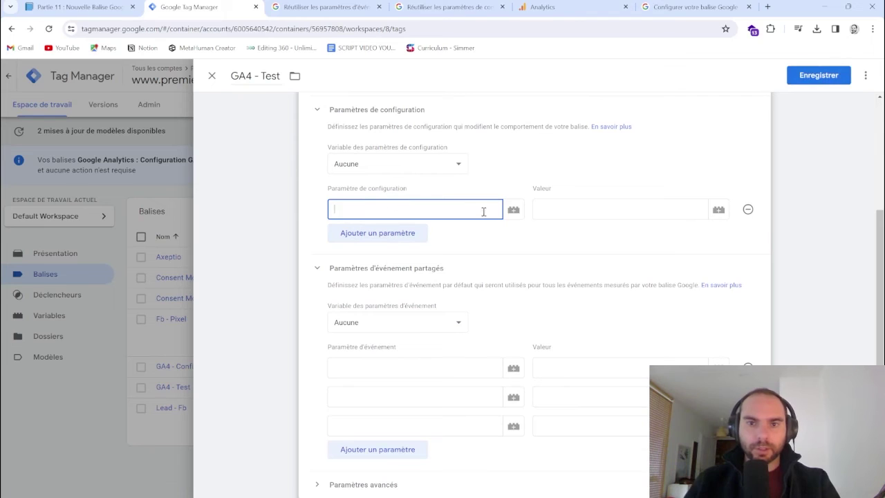
pyautogui.click(368, 235)
pyautogui.click(369, 265)
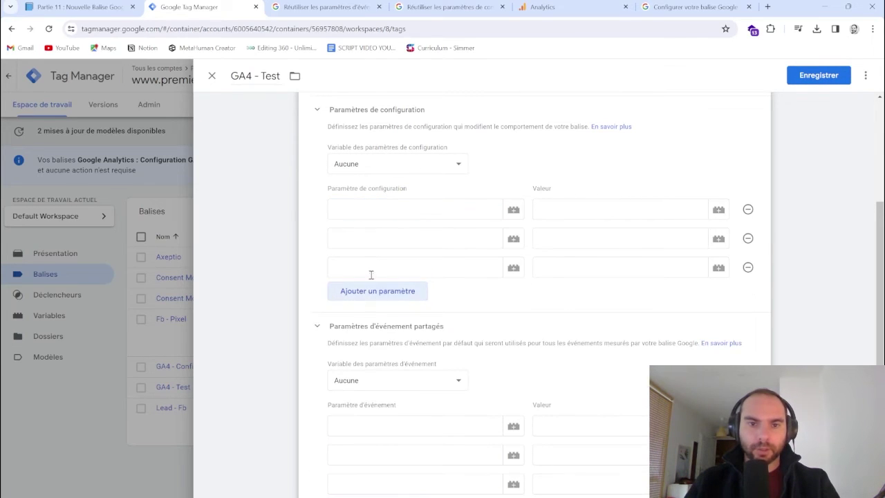
pyautogui.click(748, 267)
pyautogui.click(443, 163)
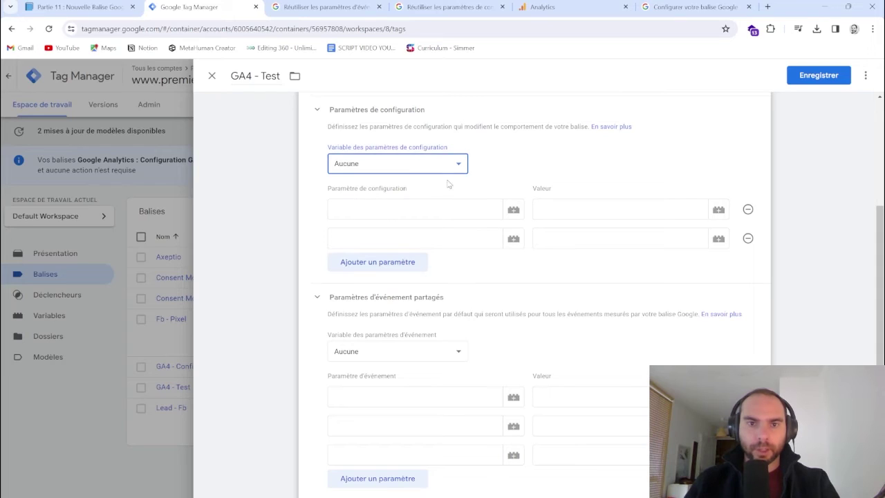
pyautogui.click(502, 169)
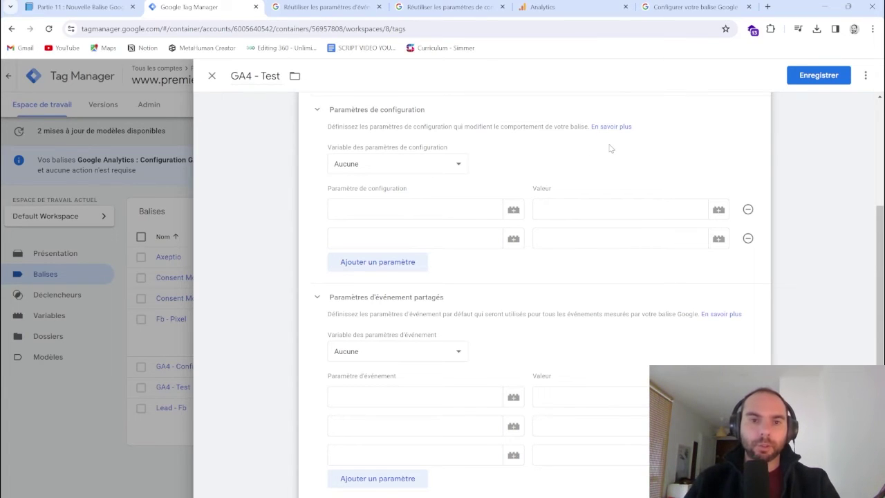
# - Leave the container's tag list and open the premiere-racine Google tag from the Google tags list covering all accounts
pyautogui.scroll(-2, 494, 316)
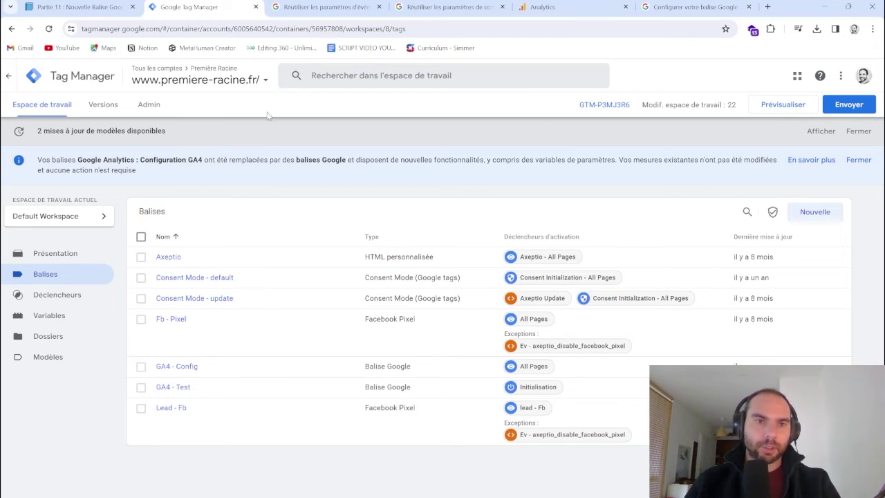
pyautogui.click(264, 80)
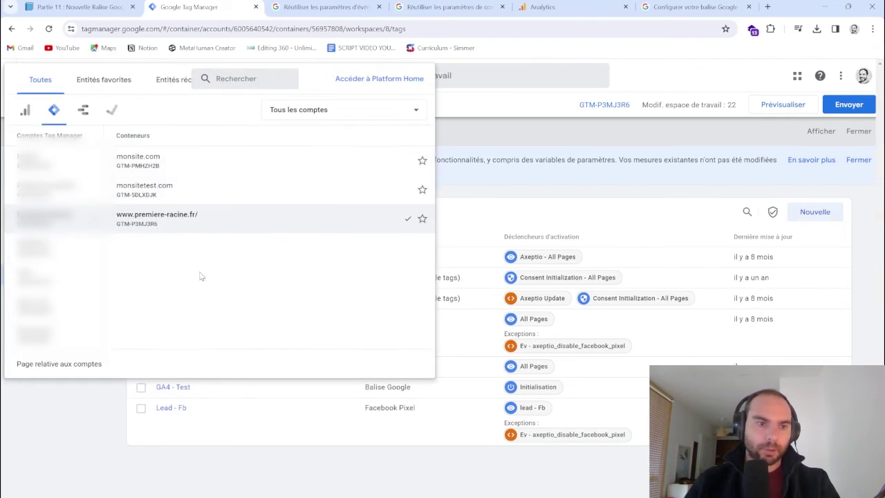
pyautogui.click(59, 364)
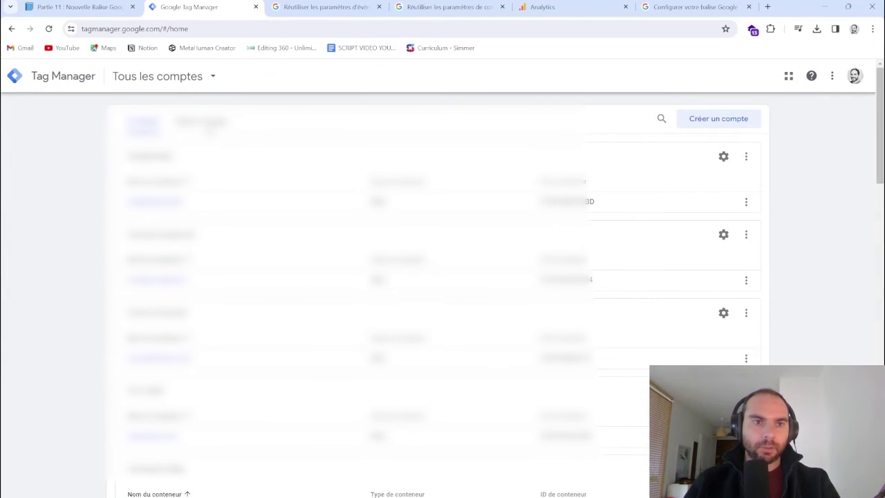
pyautogui.click(213, 123)
pyautogui.scroll(-6, 373, 305)
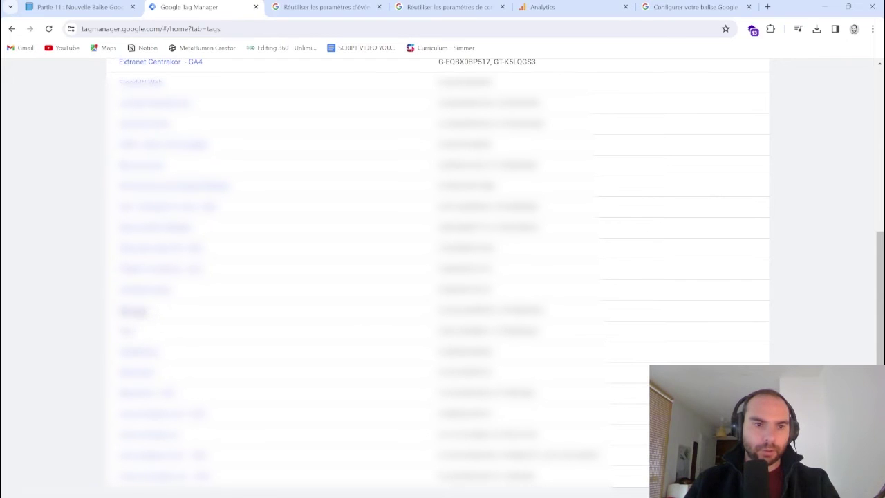
pyautogui.click(142, 311)
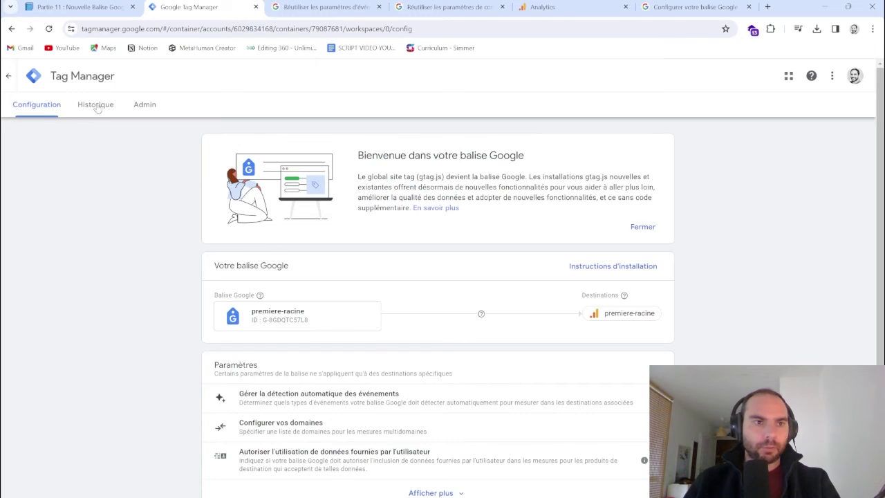
# - Open the premiere-racine tag's administration and review its Google tag management details, including name, destinations and additional settings
pyautogui.click(145, 104)
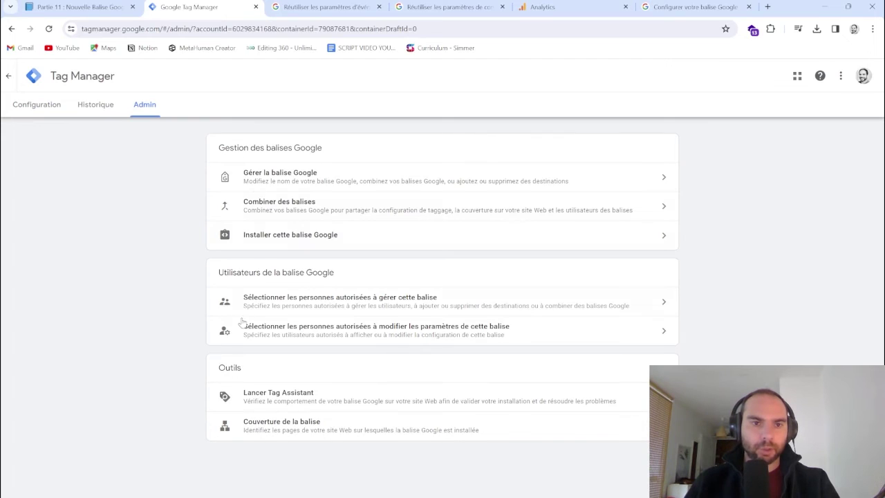
pyautogui.click(283, 178)
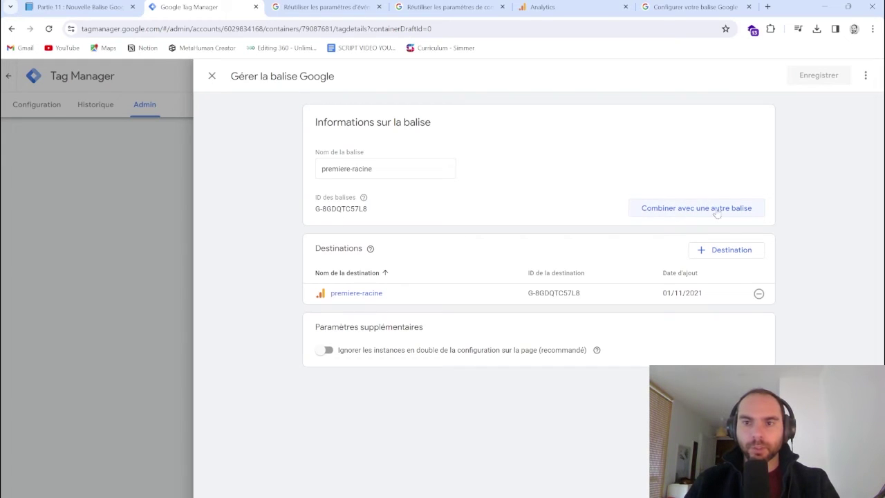
pyautogui.click(165, 206)
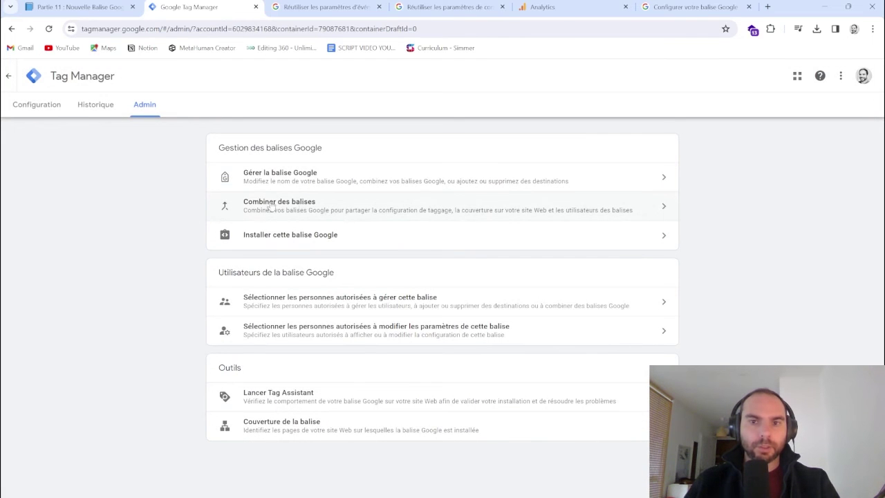
# - Try combining the premiere-racine tag with the Mon site web tag, using the configuration of premiere-racine
pyautogui.click(283, 204)
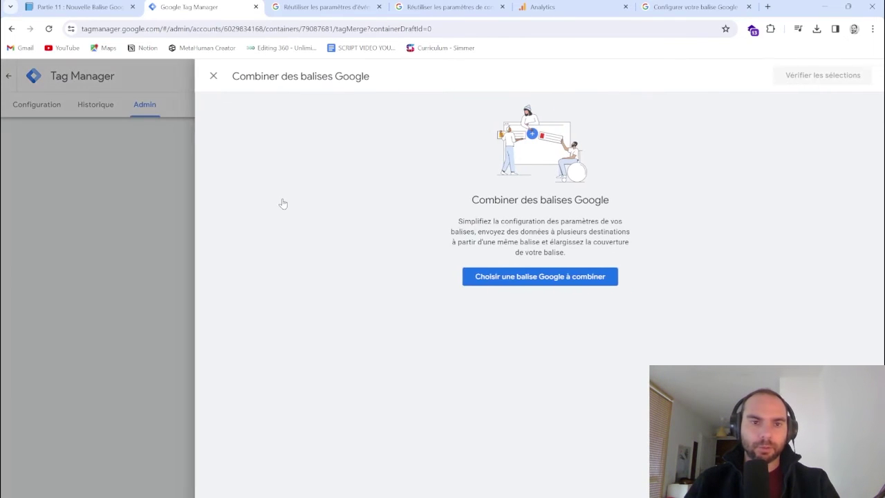
pyautogui.click(535, 278)
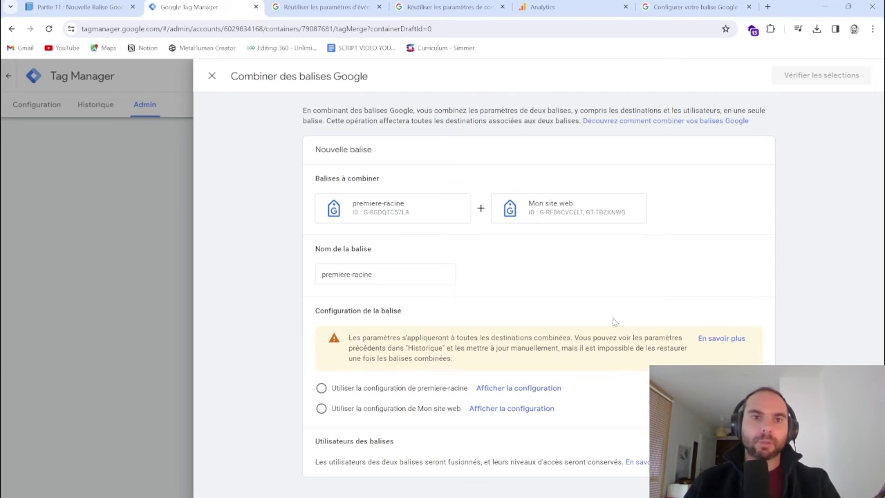
pyautogui.tripleClick(376, 277)
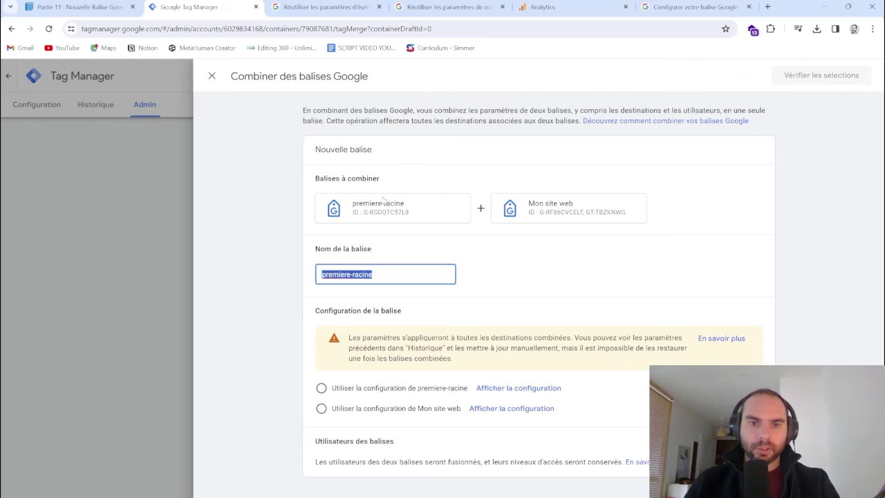
pyautogui.click(479, 250)
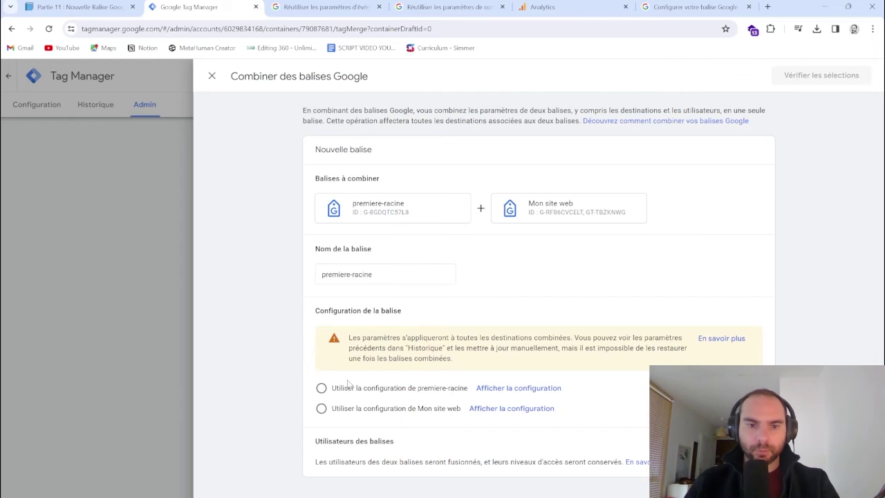
pyautogui.click(321, 388)
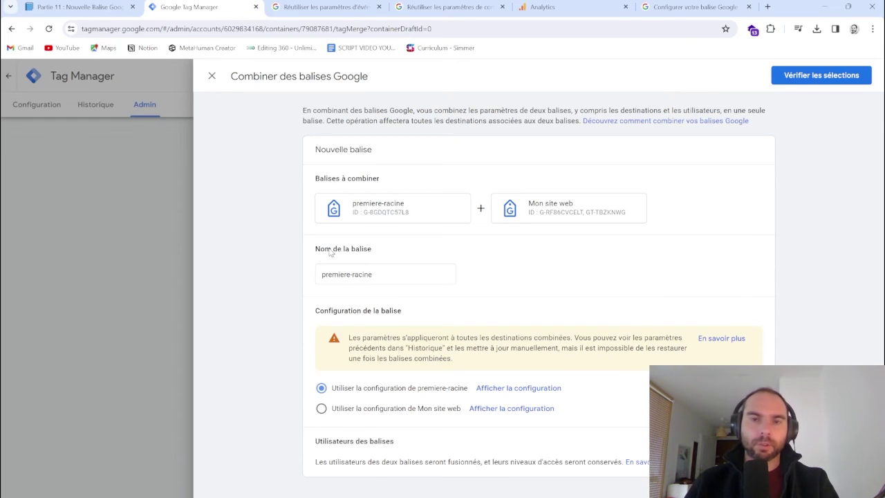
pyautogui.press('Escape')
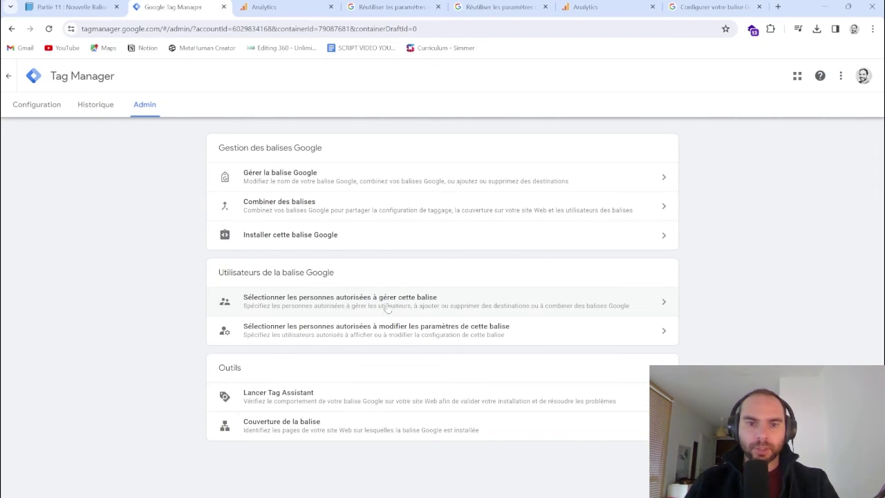
# - Open the Analytics property access management for the people allowed to edit the tag's settings and view the options for adding users
pyautogui.click(423, 330)
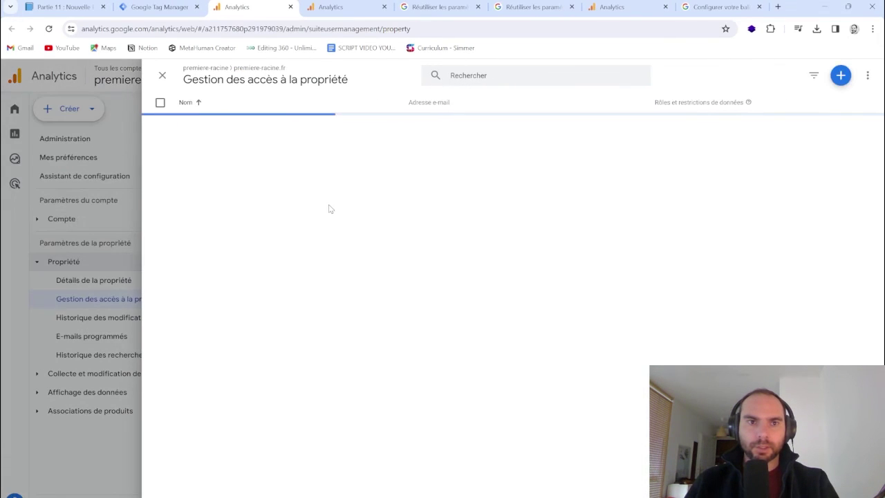
pyautogui.click(72, 466)
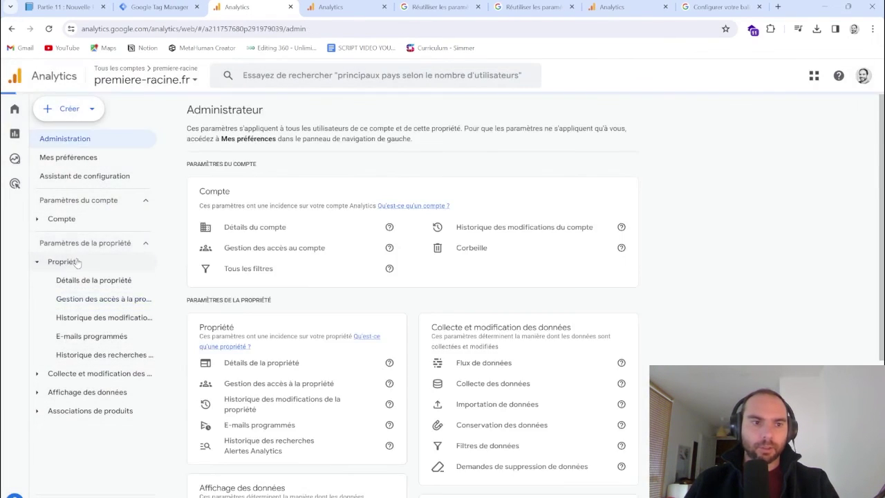
pyautogui.click(120, 298)
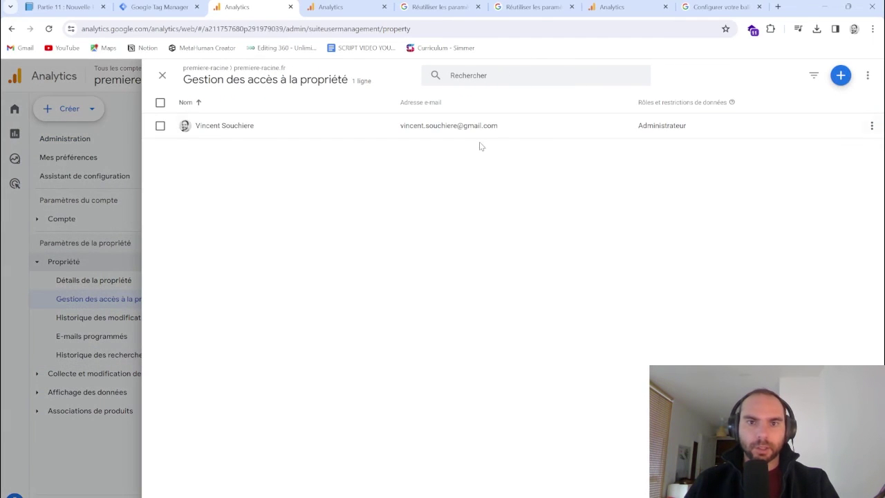
pyautogui.click(840, 75)
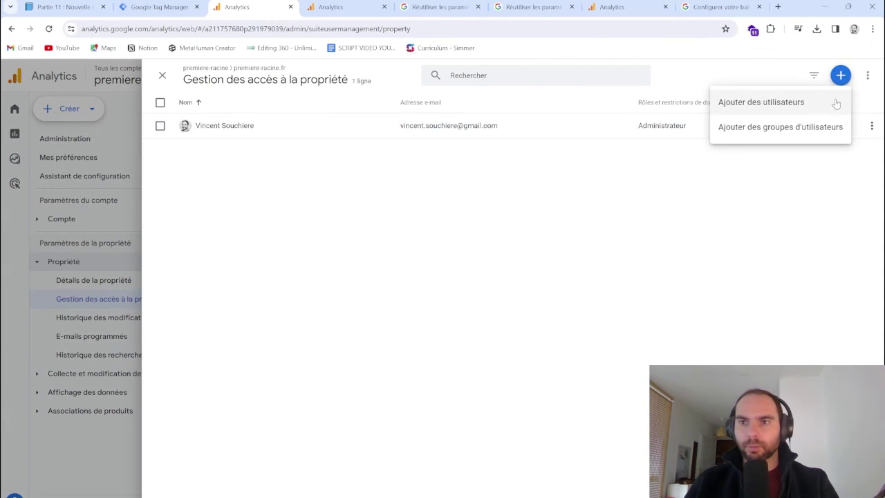
pyautogui.click(746, 108)
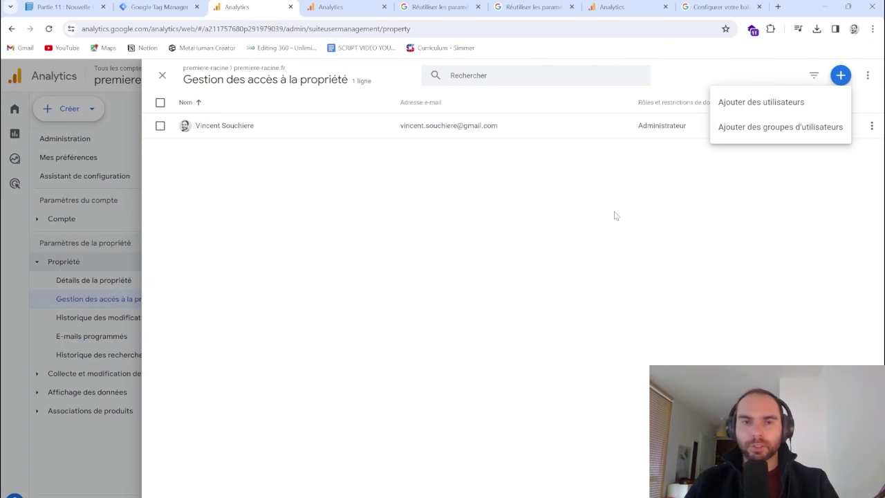
# - Return to the Partie 11 course notes in Notion and review the sections on Google tag principles, advantages and setup
pyautogui.hotkey('ctrl', '1')
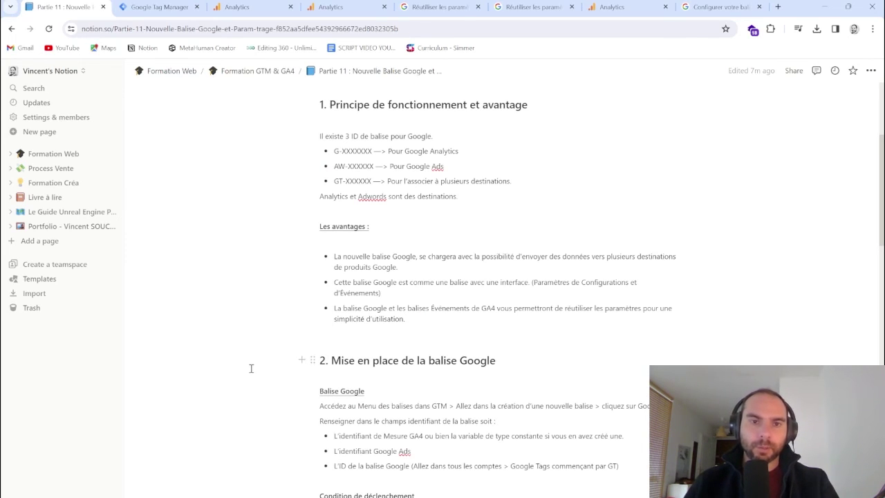
pyautogui.scroll(-2, 251, 368)
pyautogui.scroll(2, 254, 369)
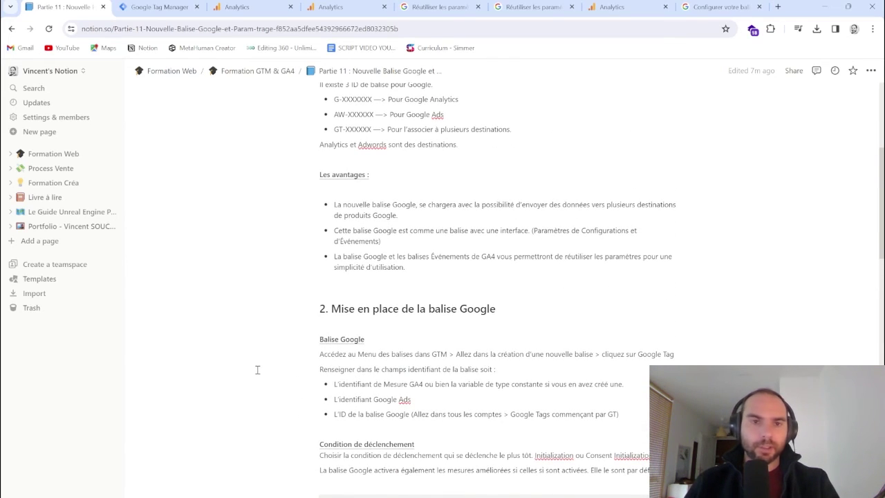
pyautogui.scroll(-2, 257, 370)
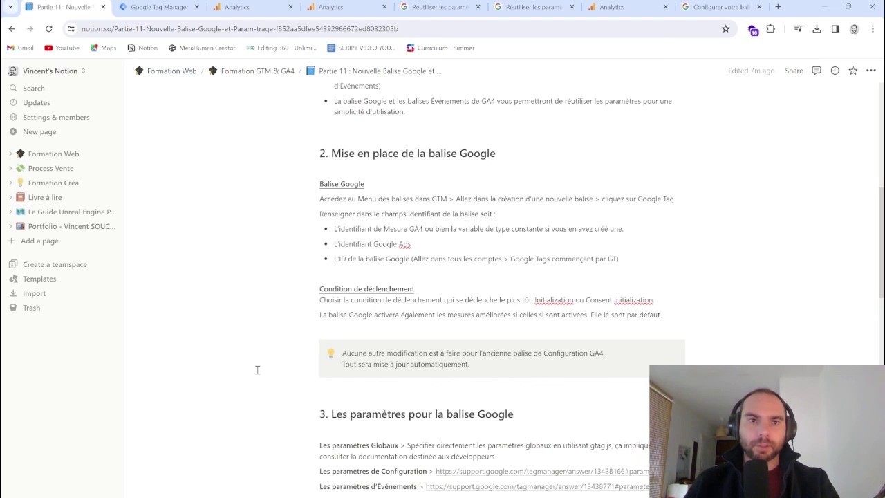
pyautogui.scroll(2, 257, 370)
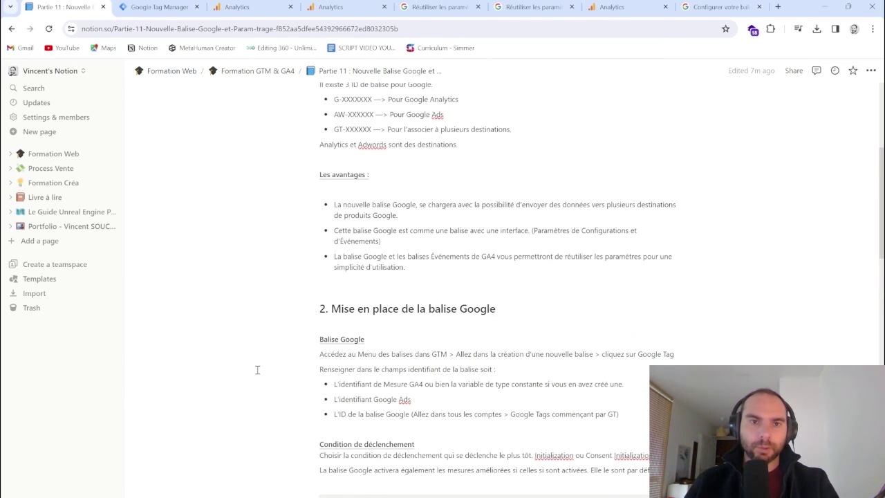
pyautogui.scroll(1, 258, 370)
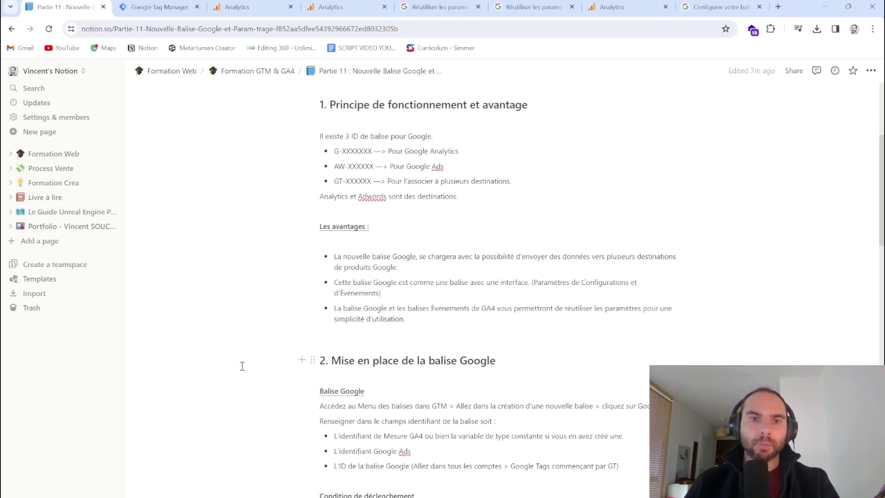